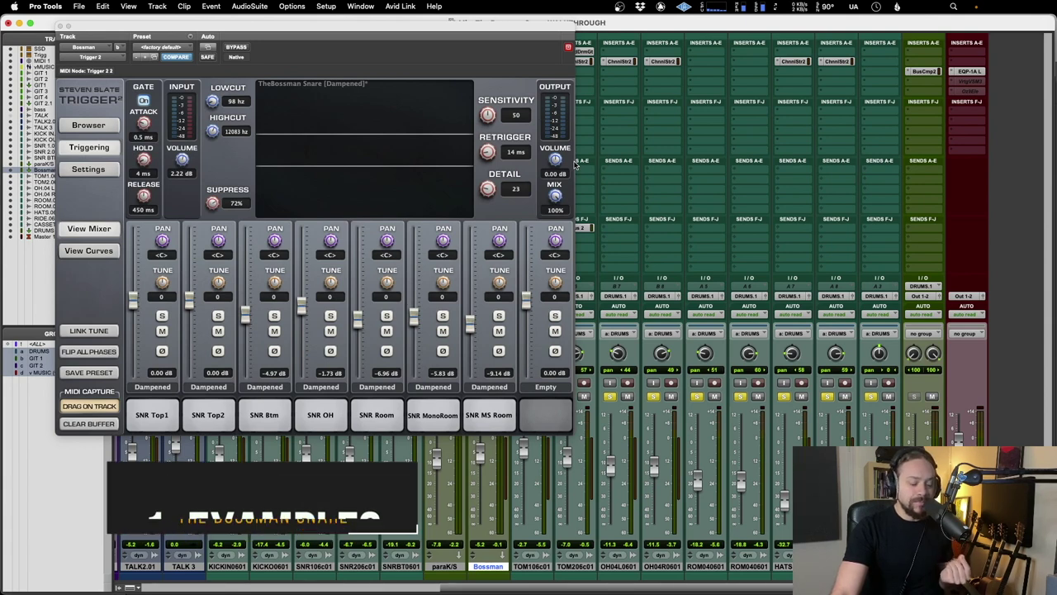
# Step: Nudge the Trigger 2 window slightly and start playback of the Bossman Snare Dampened preset
pyautogui.moveTo(260, 31); pyautogui.dragTo(258, 29)
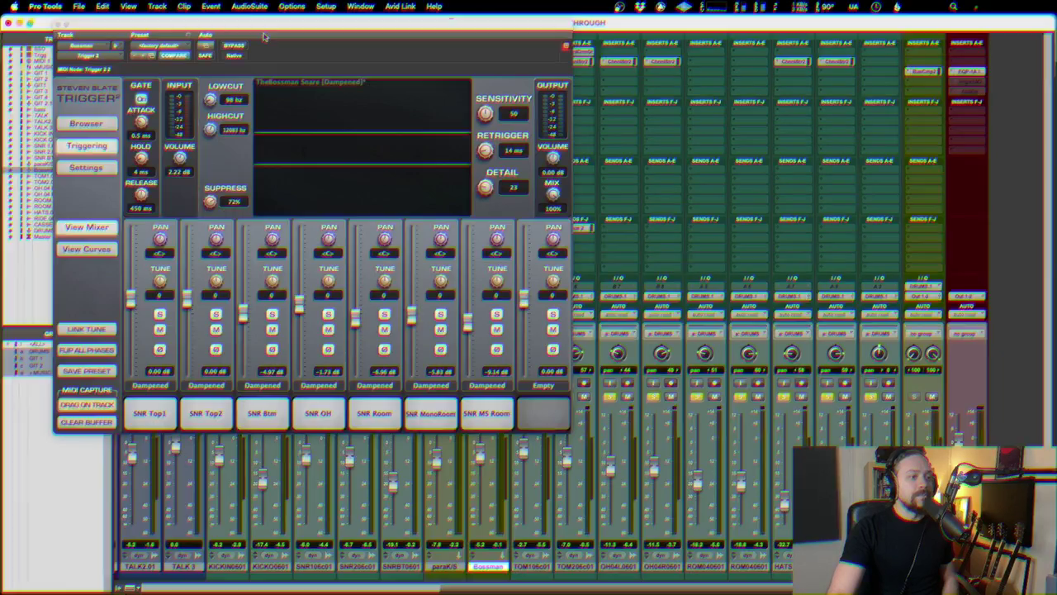
pyautogui.press('space')
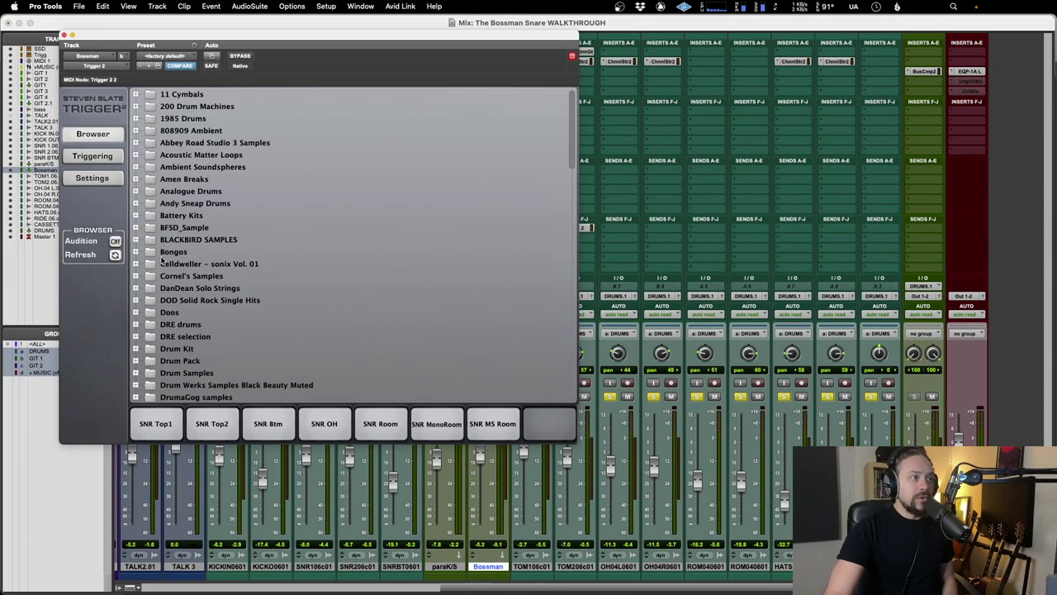
# Step: Scroll through the sample library and expand the MY DRUM SAMPLES folder
pyautogui.scroll(-10, 166, 261)
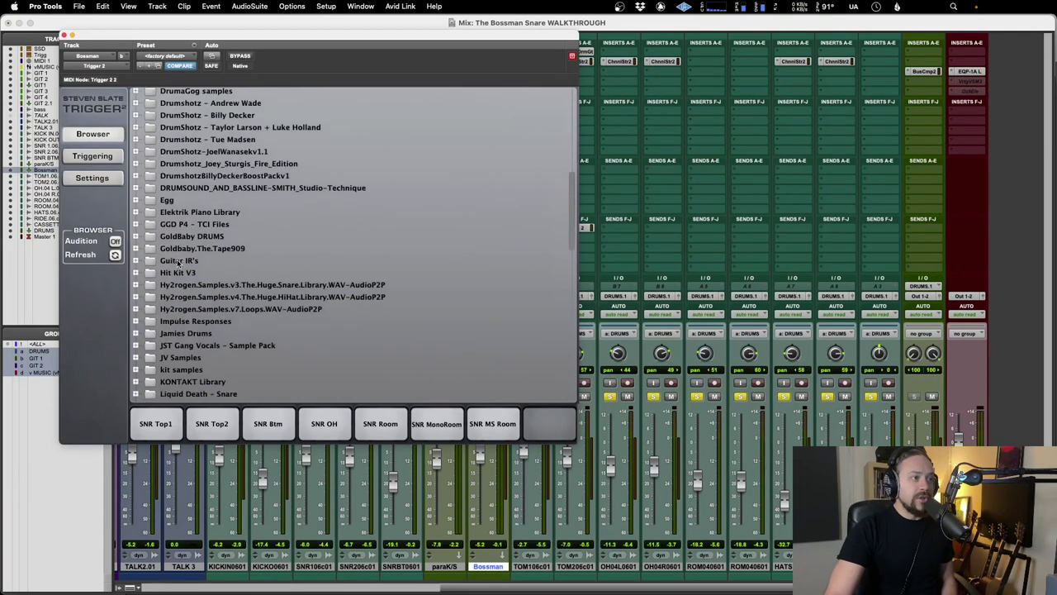
pyautogui.scroll(-8, 174, 263)
pyautogui.click(155, 266)
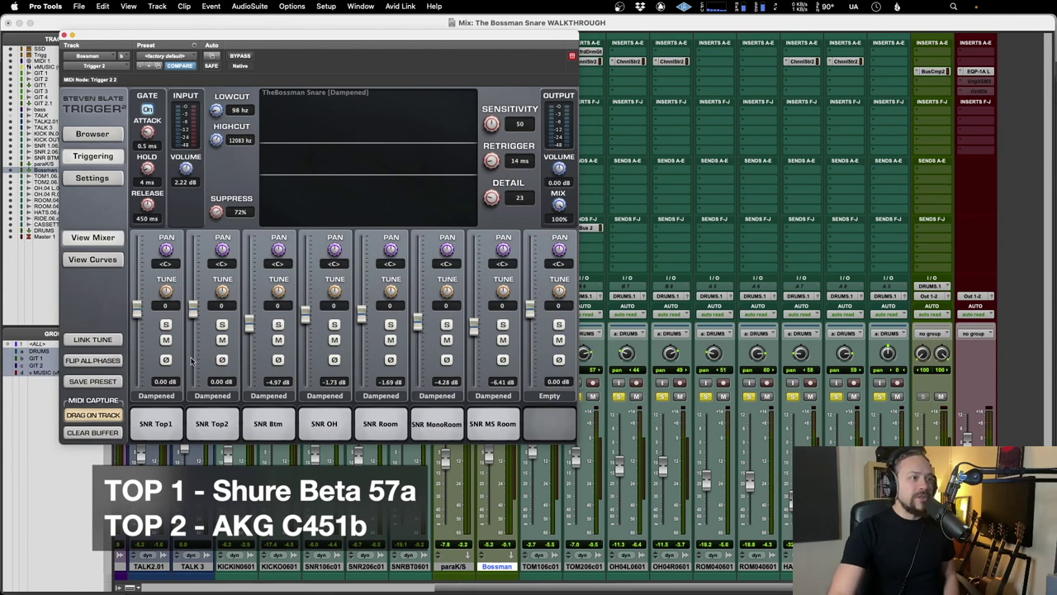
# Step: Solo SNR Btm and SNR Top1, toggling Top1's solo off and back on
pyautogui.click(278, 325)
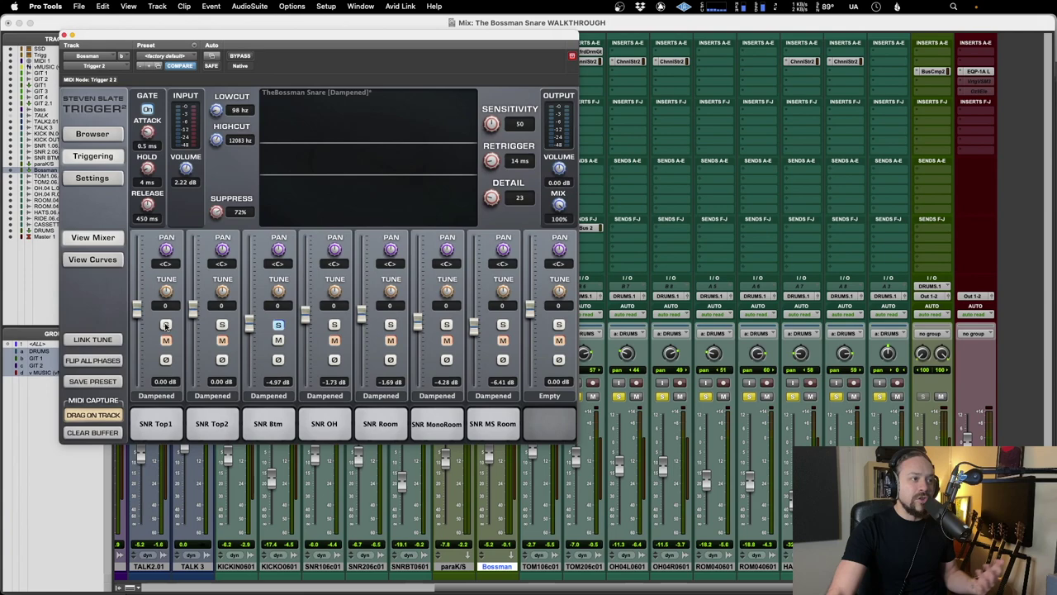
pyautogui.click(165, 325)
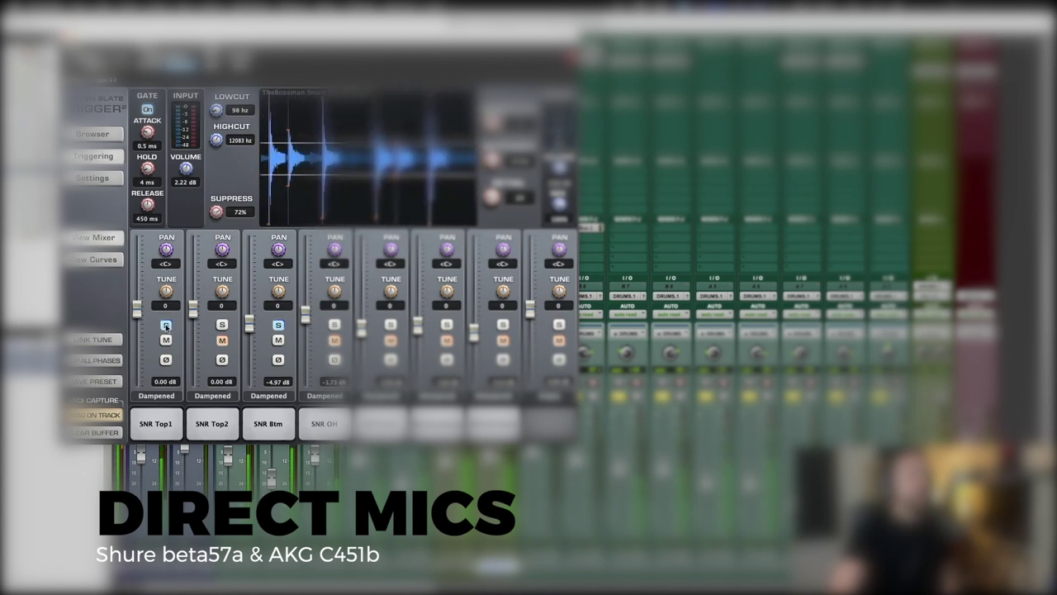
pyautogui.click(166, 325)
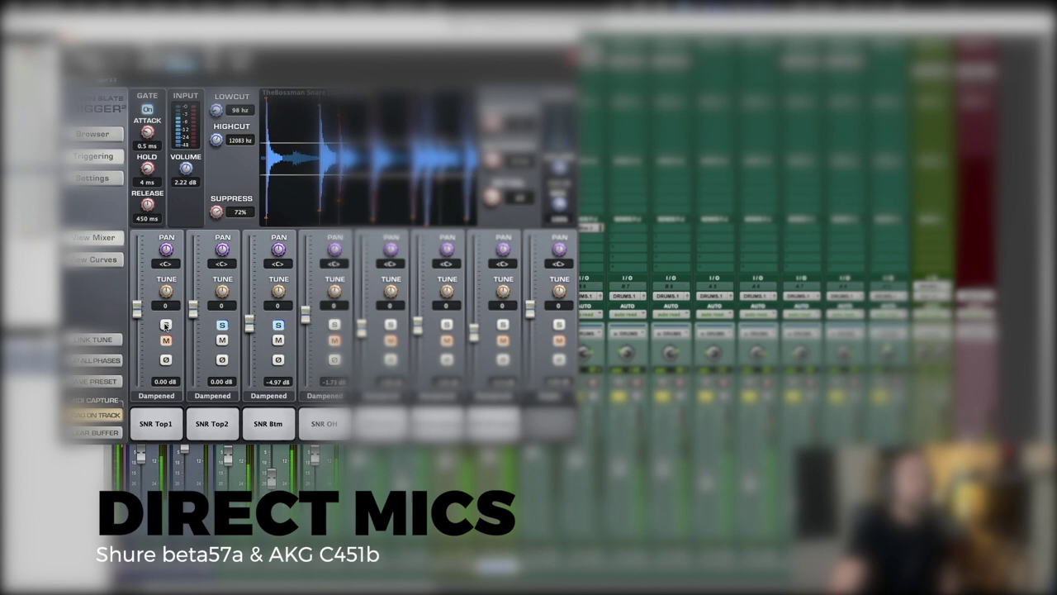
pyautogui.click(166, 325)
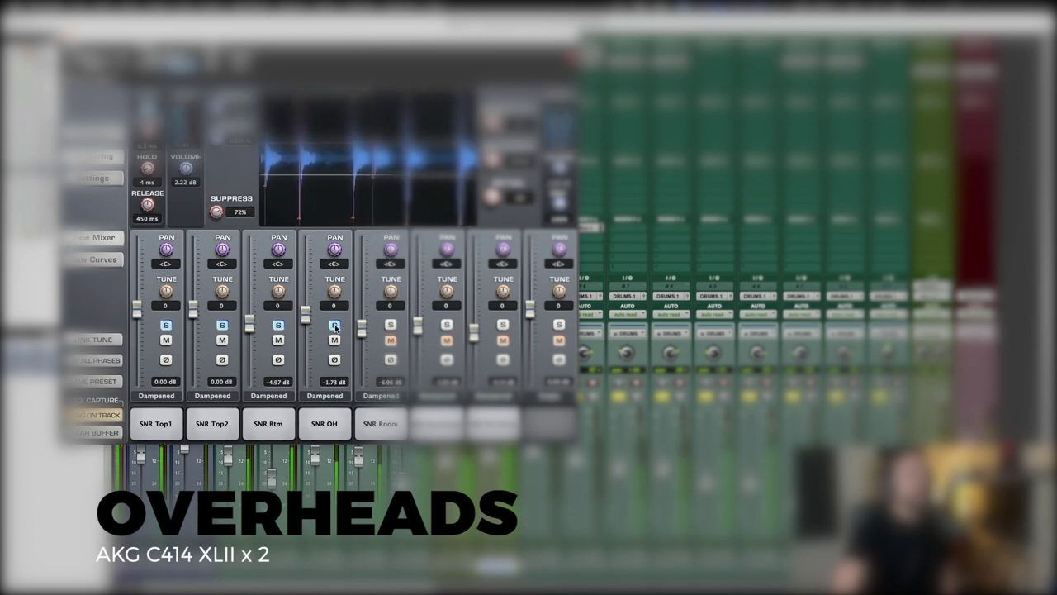
# Step: Unsolo the SNR OH, SNR Btm, SNR Top2 and SNR Top1 channels
pyautogui.click(334, 325)
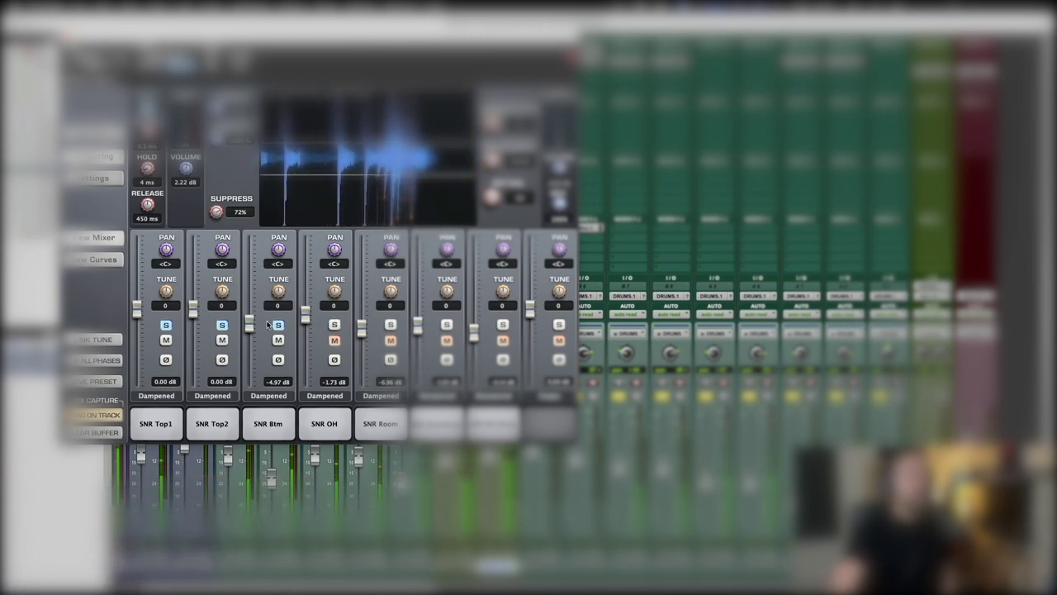
pyautogui.click(279, 324)
pyautogui.click(221, 325)
pyautogui.click(165, 325)
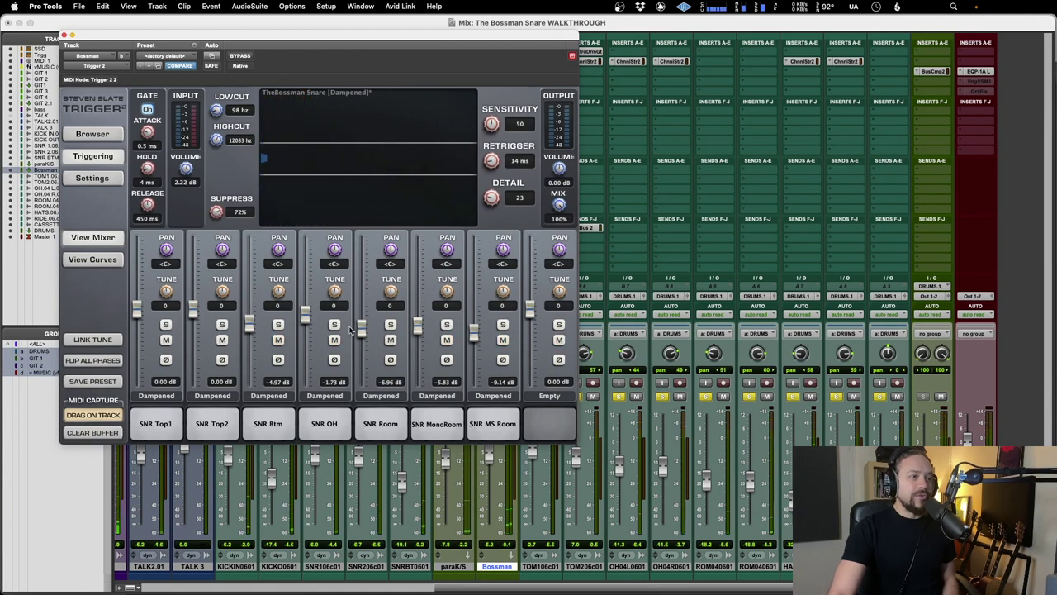
# Step: Audition SNR Room soloed during playback, then move the solo to SNR MonoRoom
pyautogui.click(391, 326)
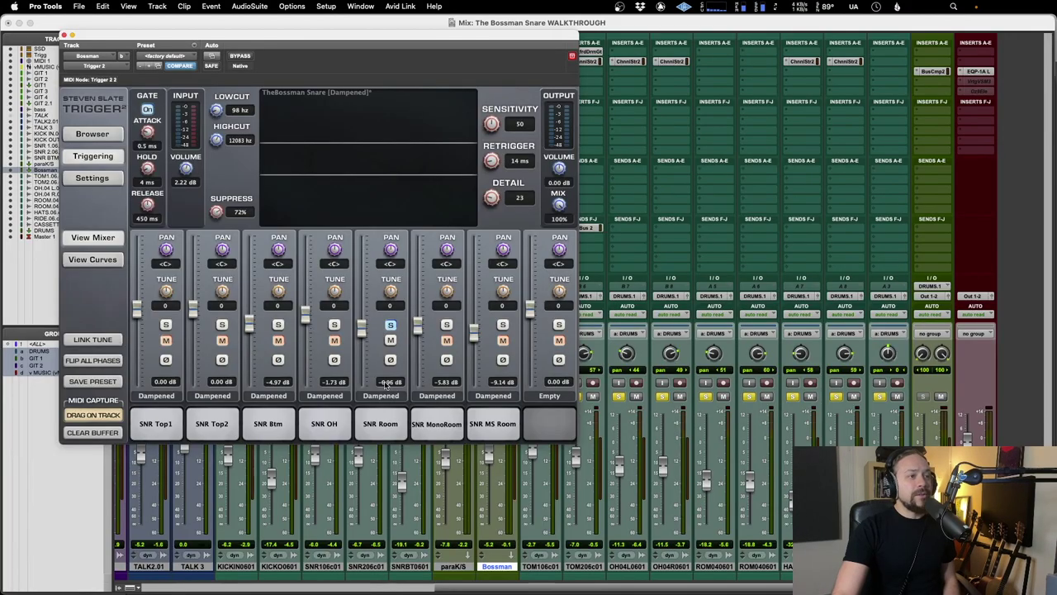
pyautogui.press('space')
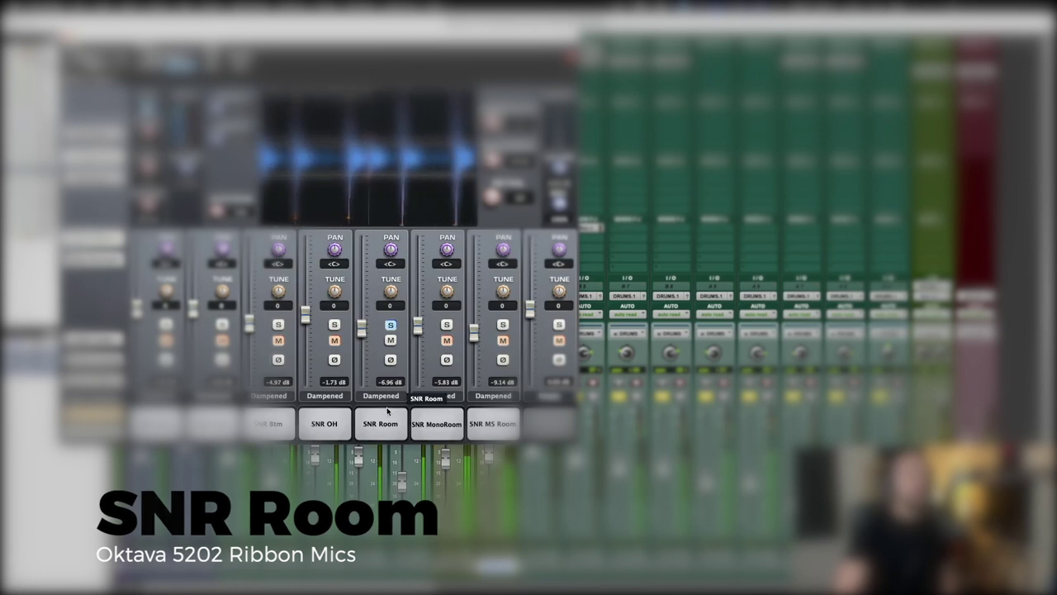
pyautogui.click(391, 325)
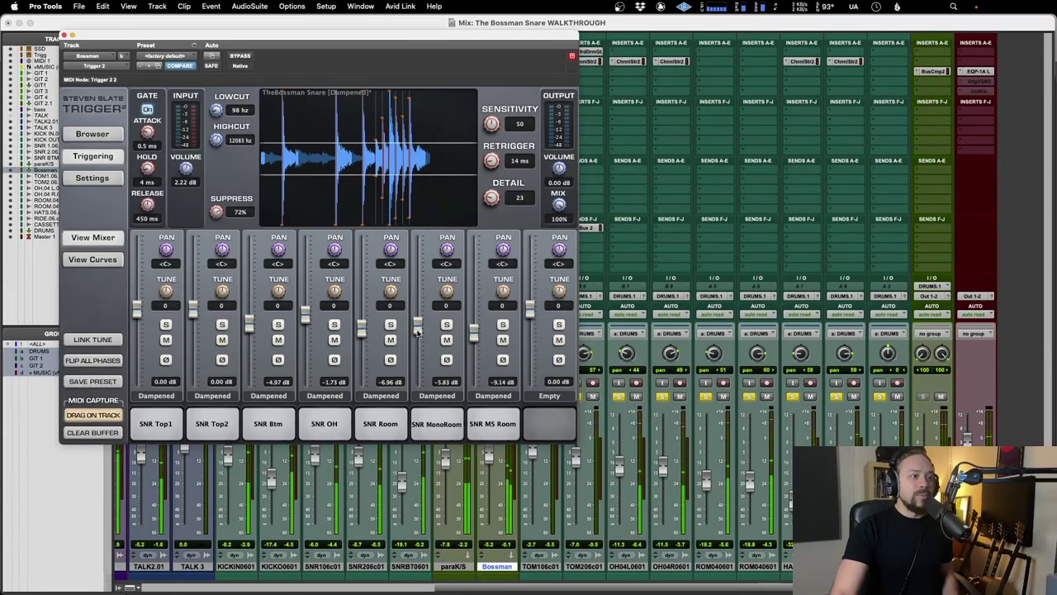
pyautogui.click(447, 324)
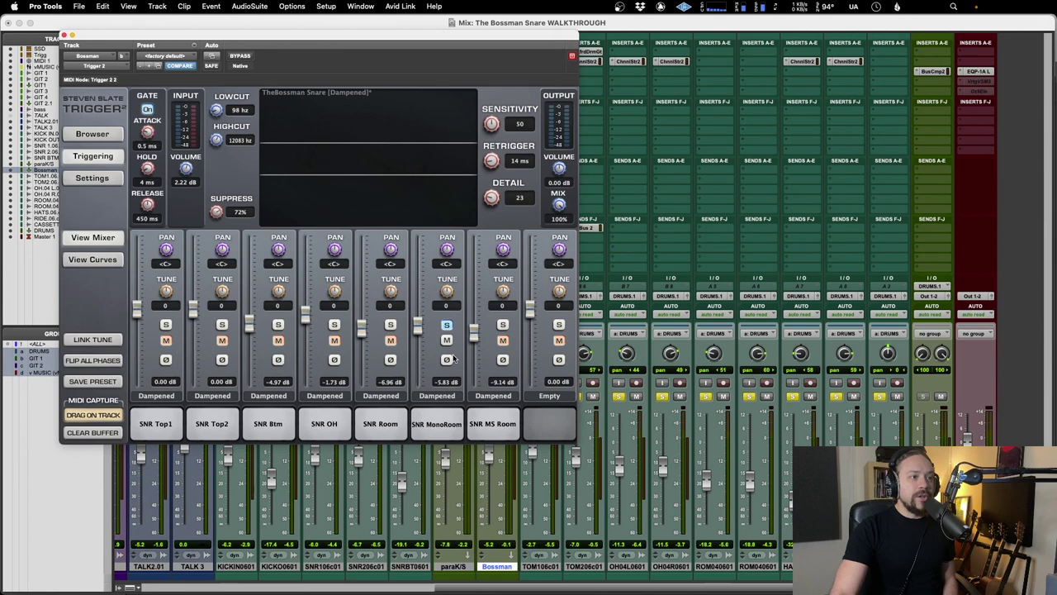
# Step: During playback, solo SNR MS Room alongside MonoRoom and pull its fader to -inf
pyautogui.press('space')
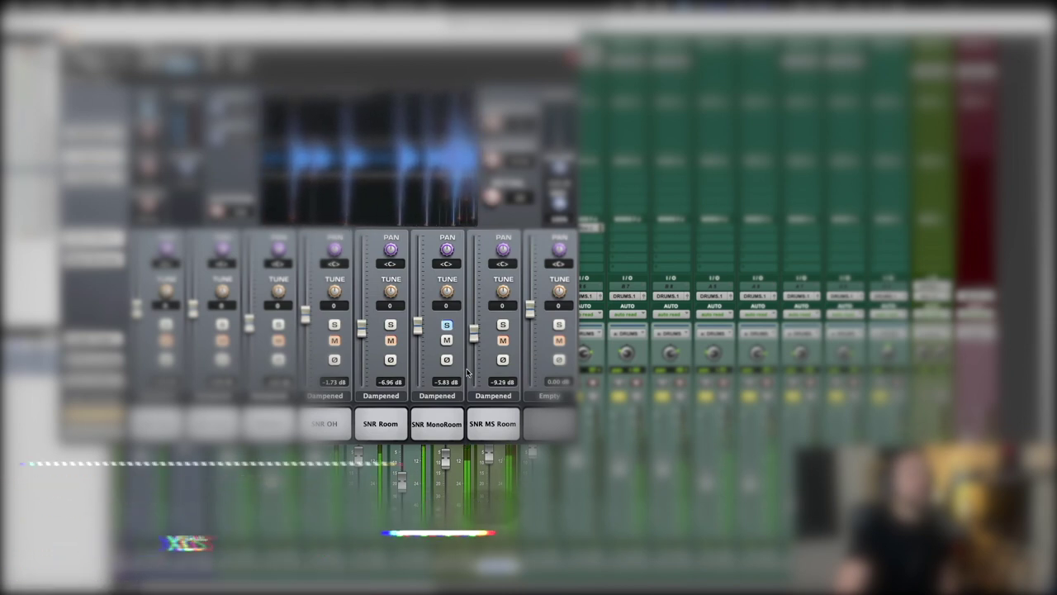
pyautogui.click(503, 325)
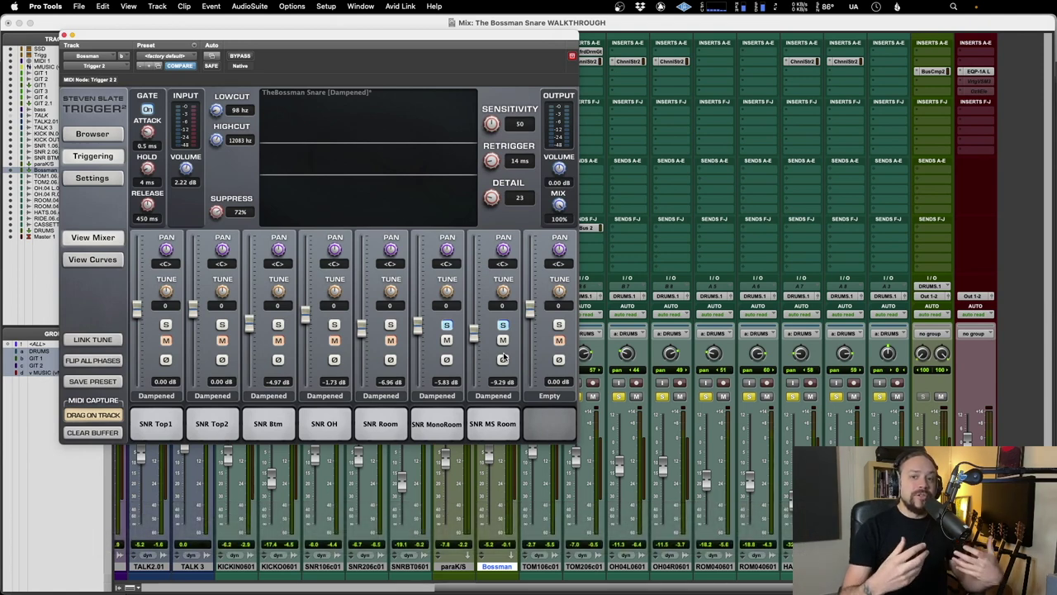
pyautogui.moveTo(474, 333); pyautogui.dragTo(474, 382)
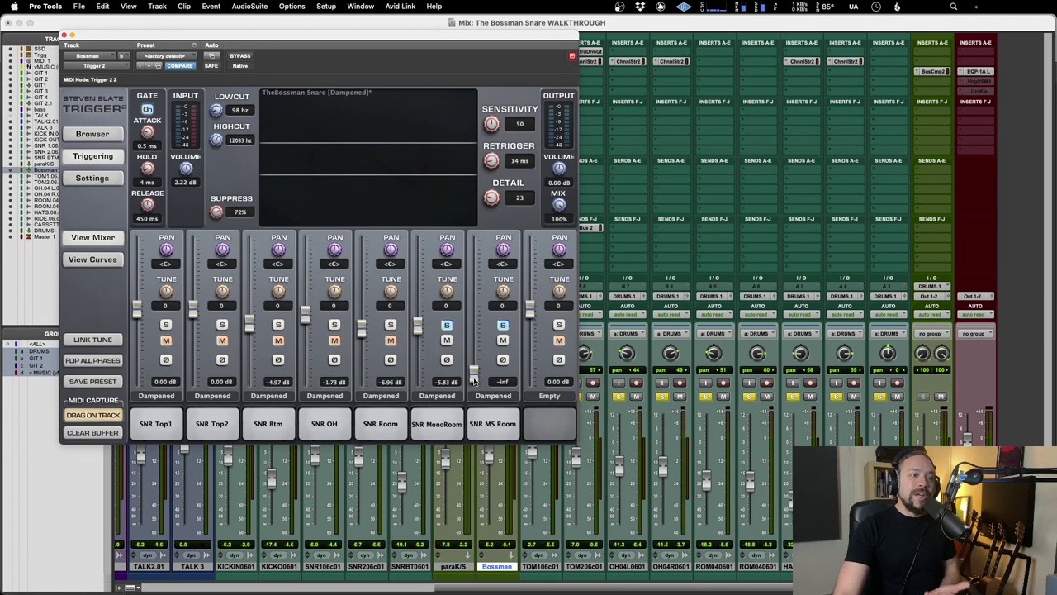
# Step: Raise the SNR MS Room fader to -6.43 dB and clear the room-mic solos
pyautogui.moveTo(475, 379)
pyautogui.mouseDown()
pyautogui.moveTo(473, 328)
pyautogui.moveTo(472, 397)
pyautogui.mouseUp()
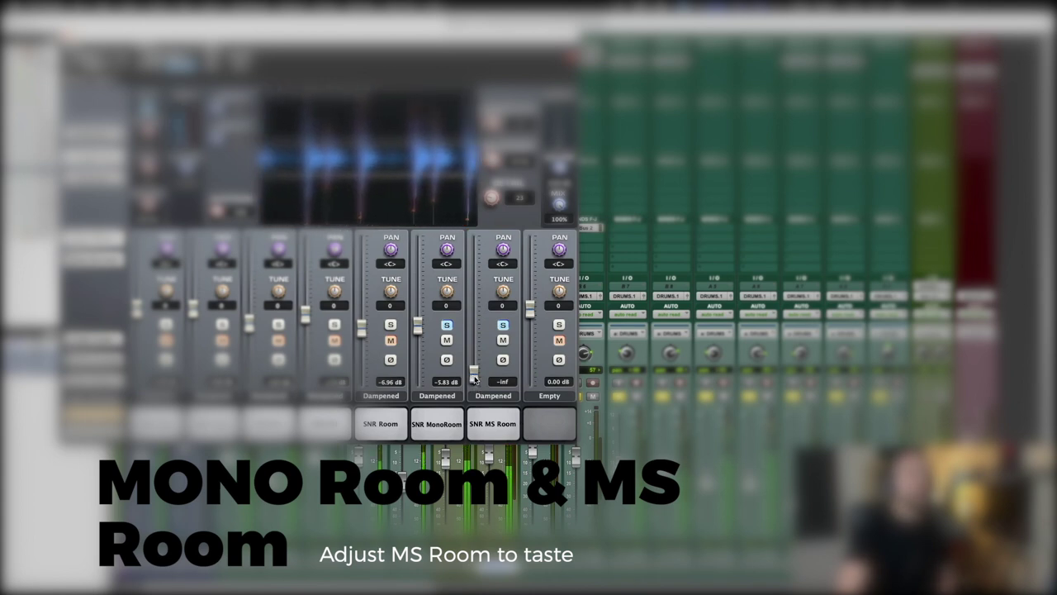
pyautogui.moveTo(475, 379); pyautogui.dragTo(474, 330)
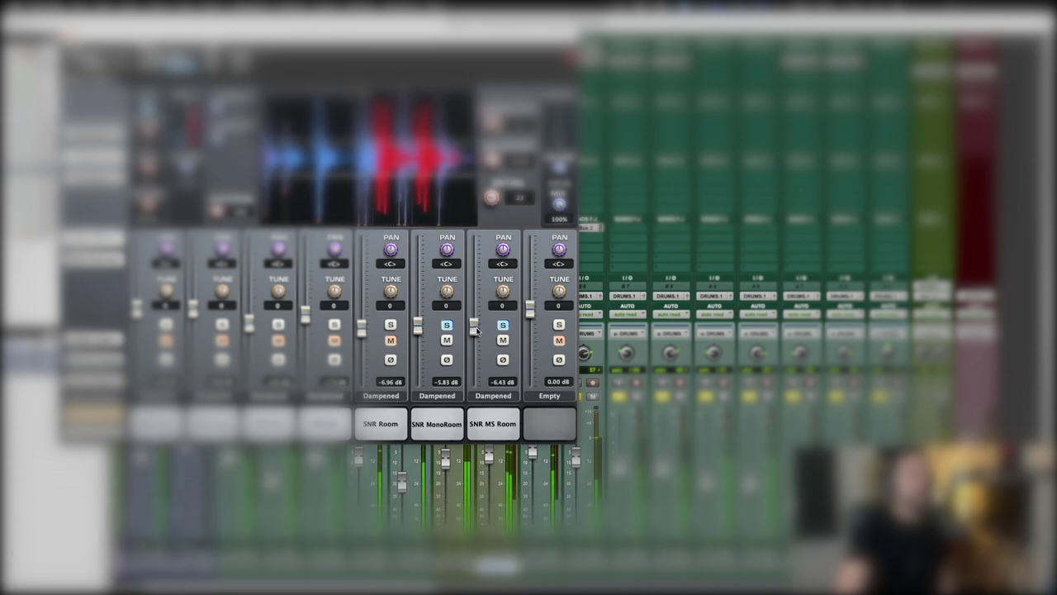
pyautogui.click(503, 325)
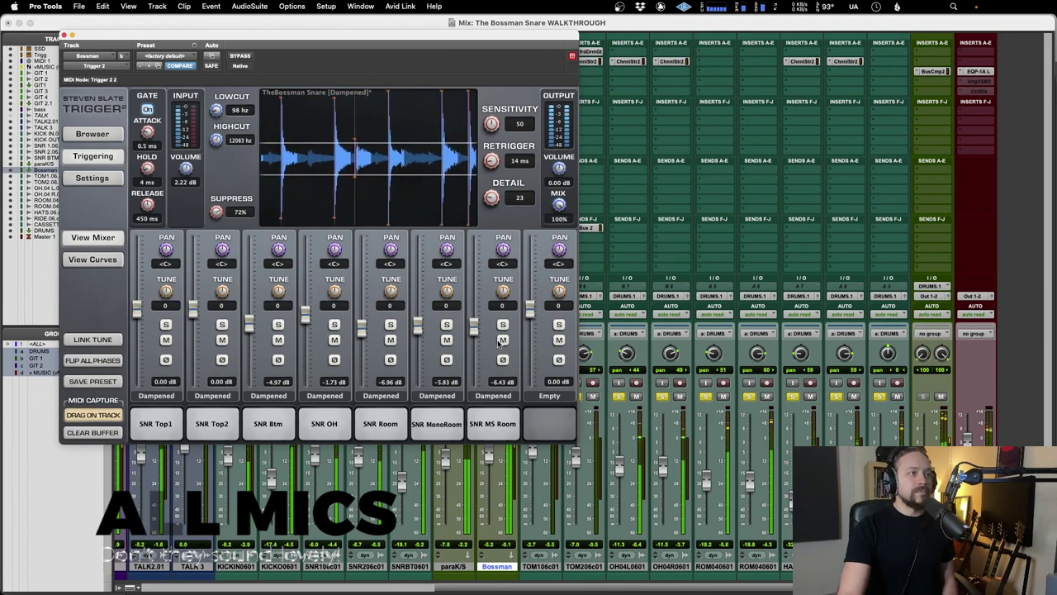
# Step: Stop playback, keeping the snare mic balance as set
pyautogui.press('space')
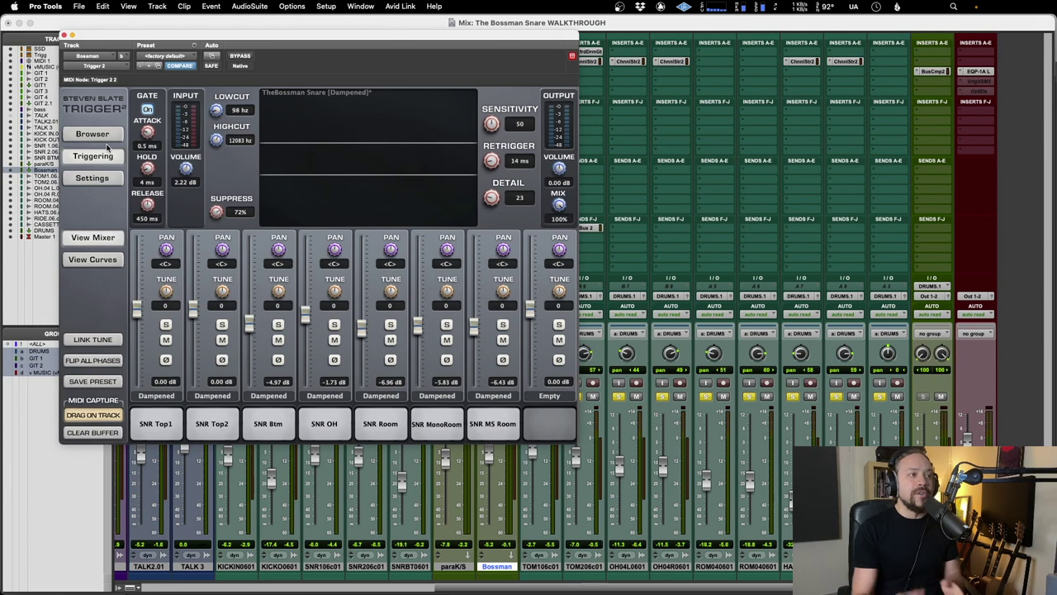
# Step: In the sample browser, drag SNR Btm.tci into slot 8, then empty that slot again
pyautogui.click(104, 137)
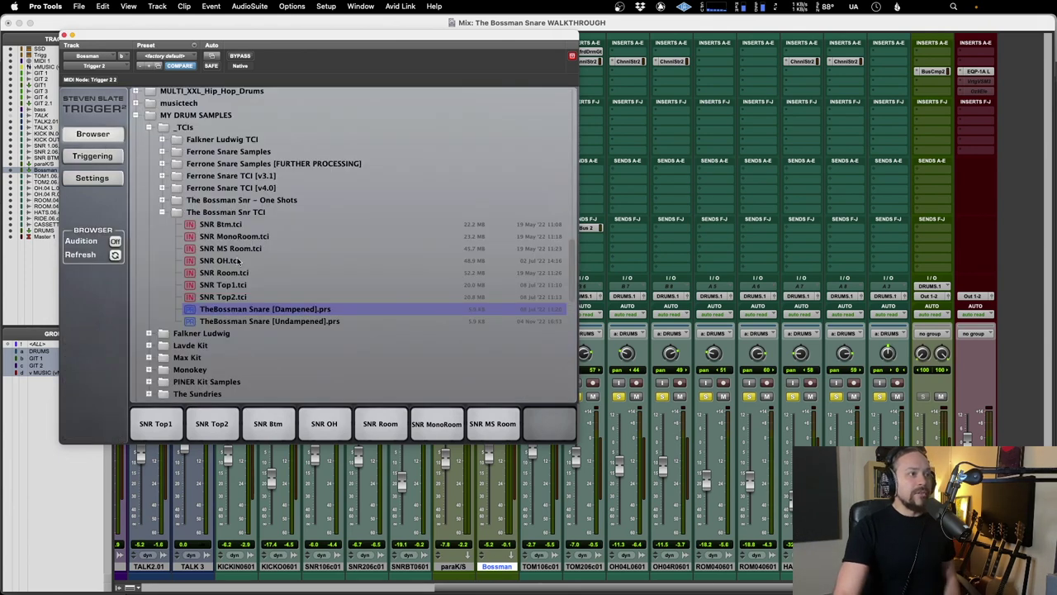
pyautogui.scroll(-4, 238, 261)
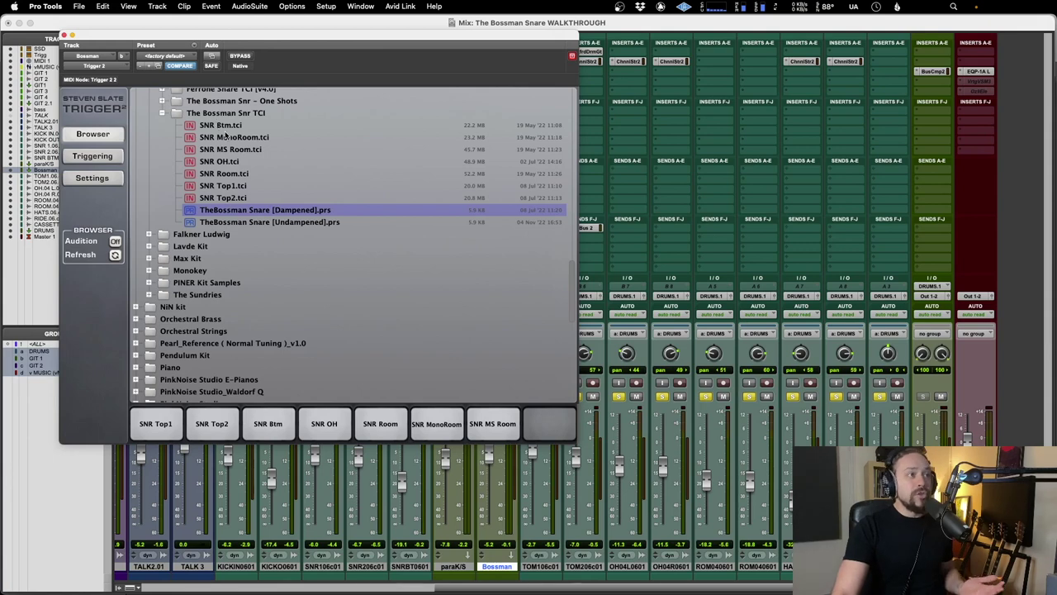
pyautogui.moveTo(222, 125); pyautogui.dragTo(550, 424)
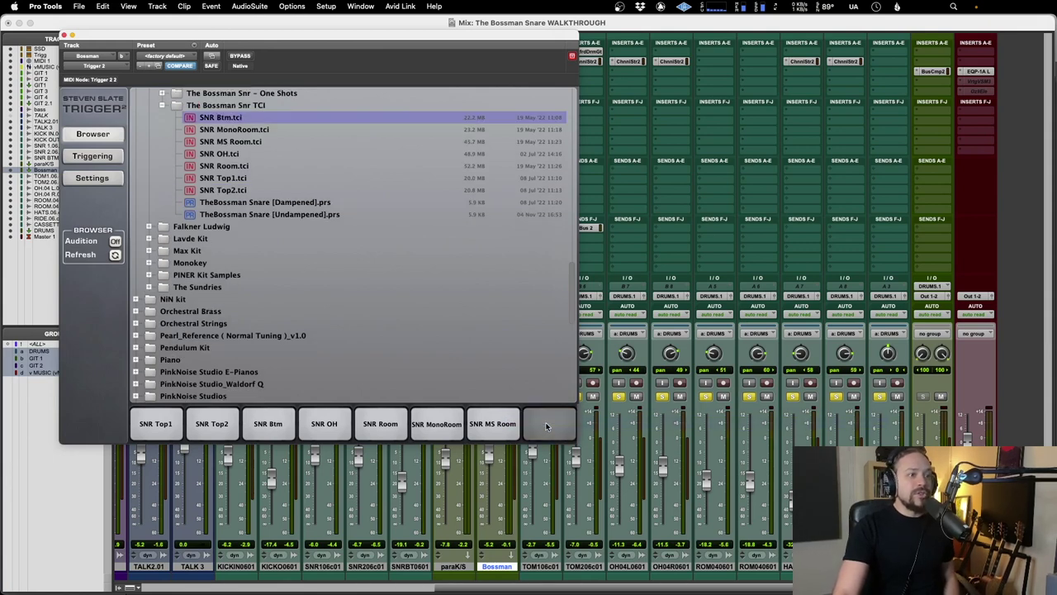
pyautogui.click(291, 286)
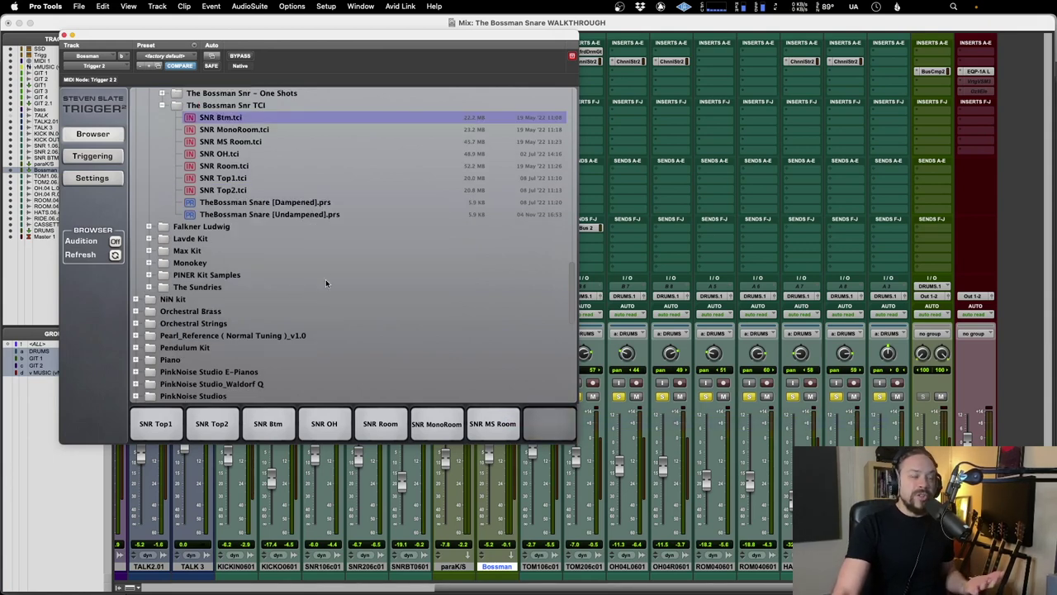
pyautogui.scroll(2, 325, 281)
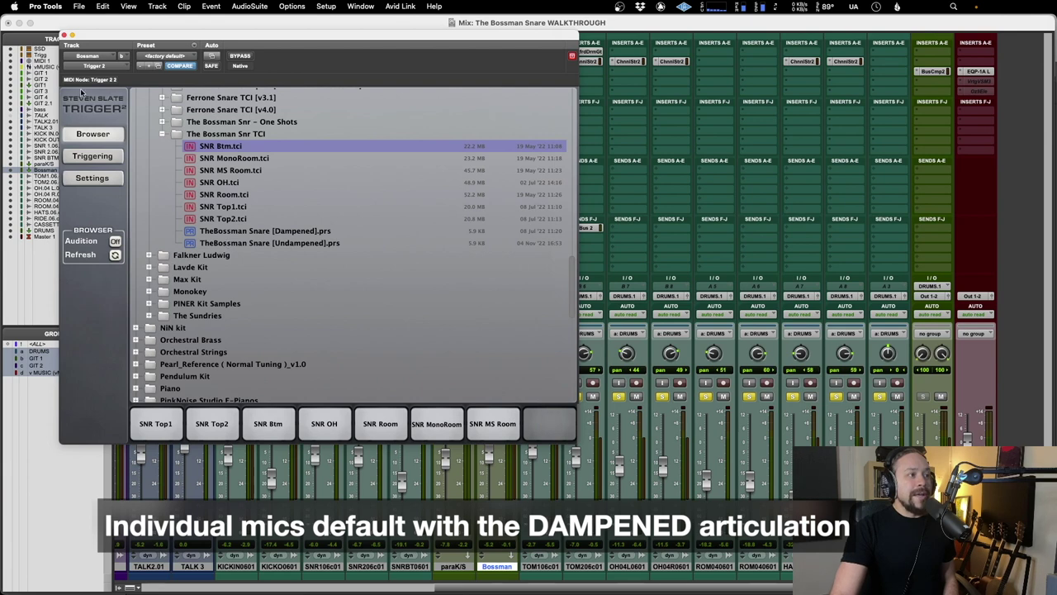
# Step: Switch SNR Top1 and SNR Top2 to the Undampened articulation
pyautogui.click(95, 159)
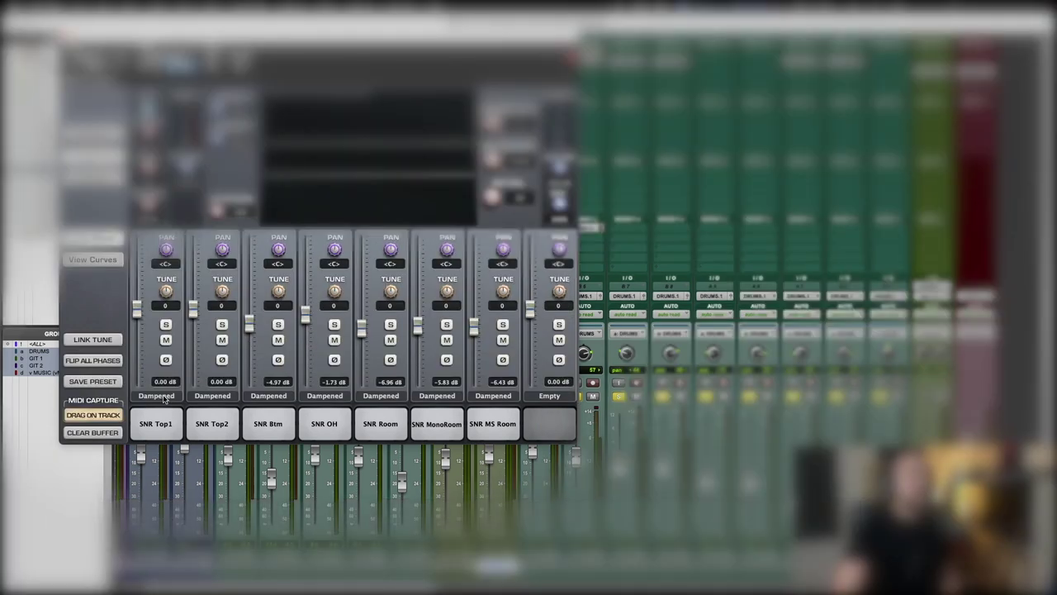
pyautogui.click(165, 399)
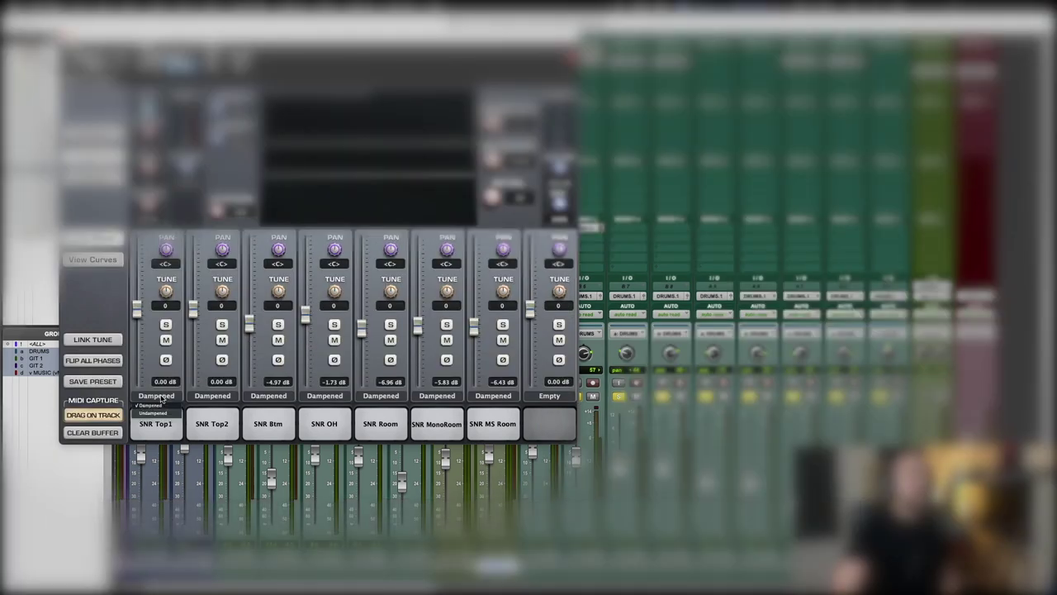
pyautogui.click(158, 413)
pyautogui.click(211, 399)
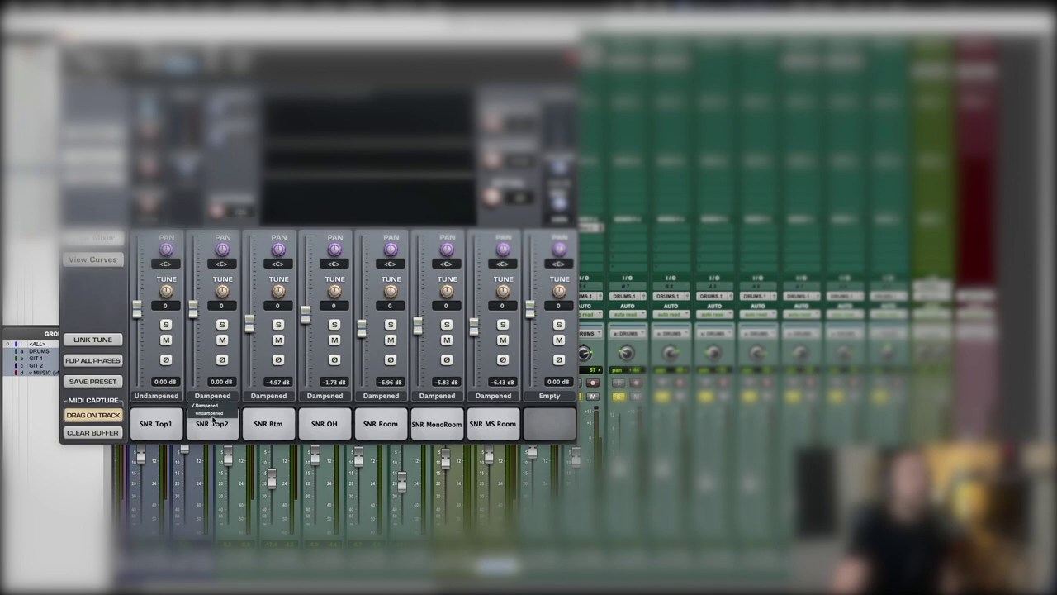
# Step: Set SNR Top2, Btm and OH to Undampened, then load TheBossman Snare [Undampened].prs
pyautogui.click(212, 413)
pyautogui.click(266, 400)
pyautogui.click(267, 413)
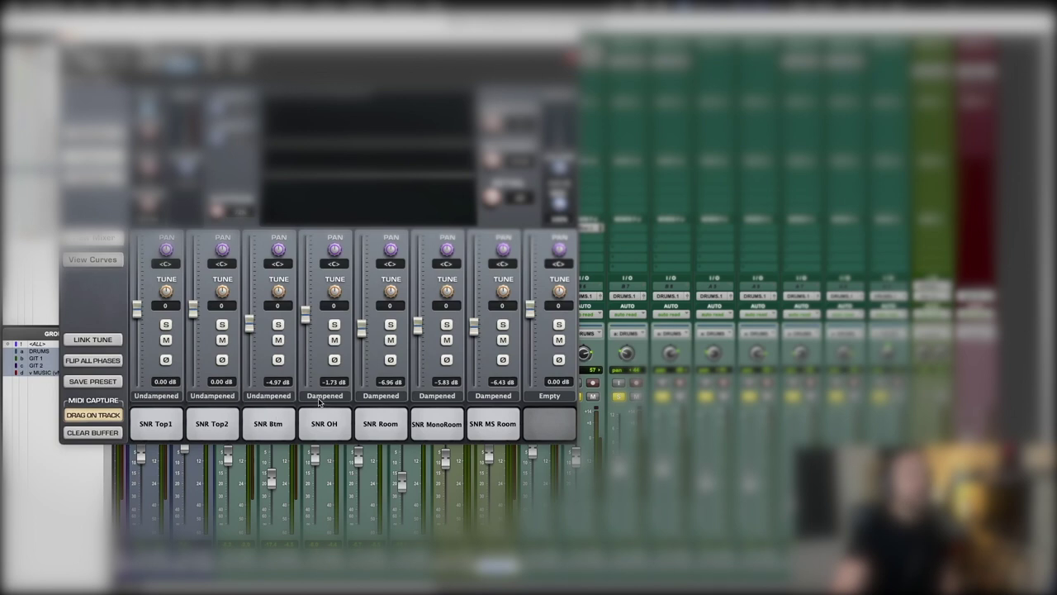
pyautogui.click(313, 402)
pyautogui.click(308, 412)
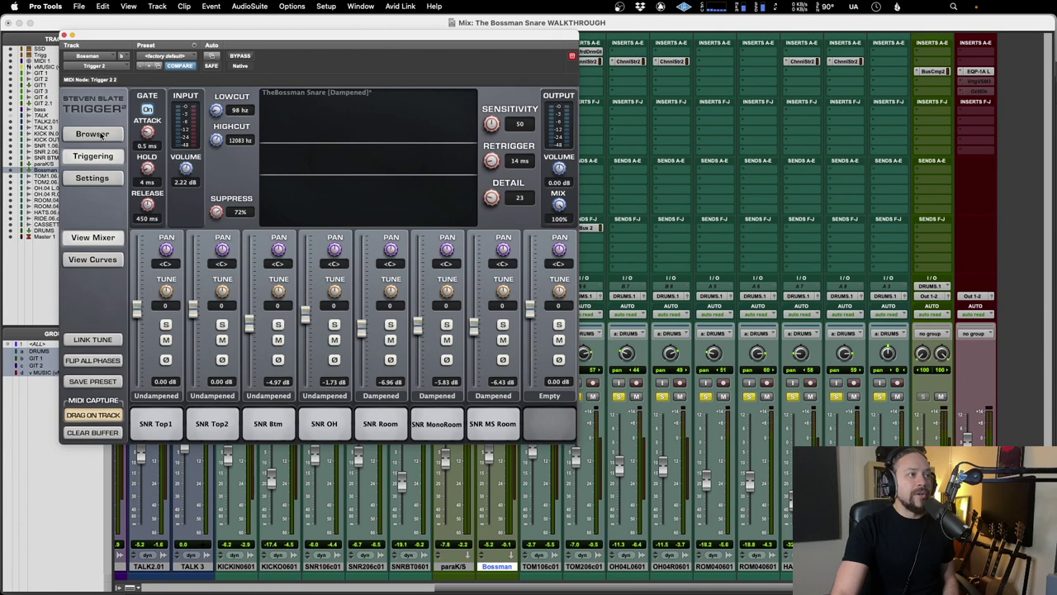
pyautogui.click(93, 134)
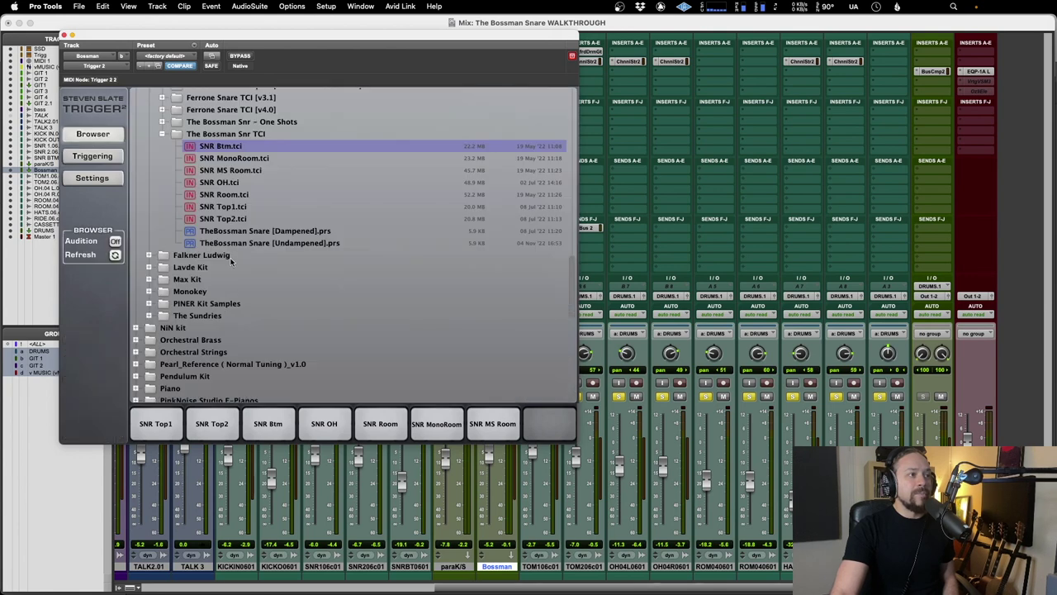
pyautogui.doubleClick(291, 243)
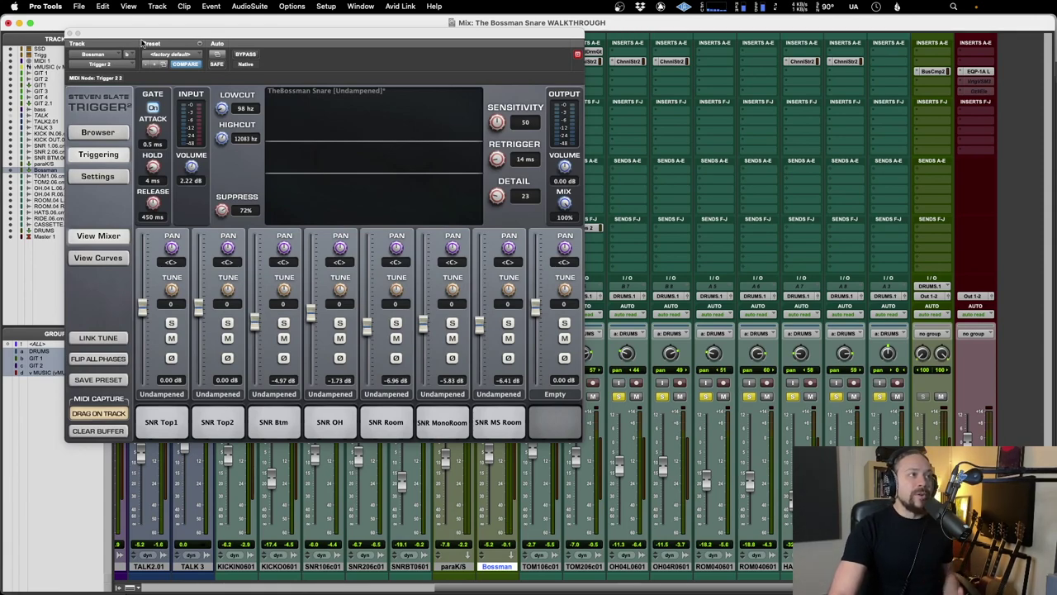
# Step: Lower the Bossman fader slightly to about -9.9, with Trigger 2 back on the left
pyautogui.moveTo(142, 42); pyautogui.dragTo(605, 45)
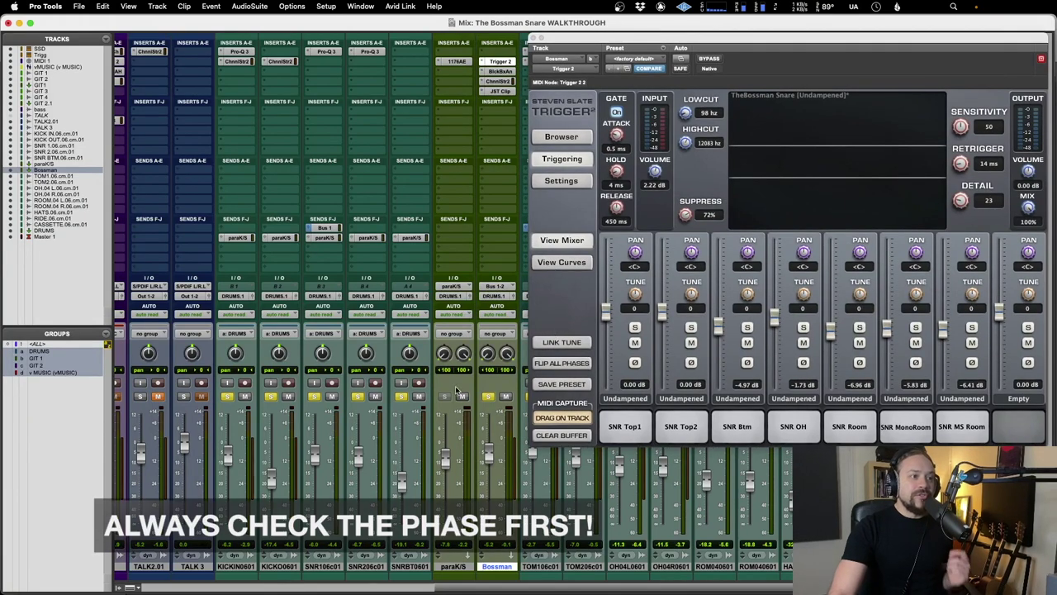
pyautogui.moveTo(733, 44); pyautogui.dragTo(249, 44)
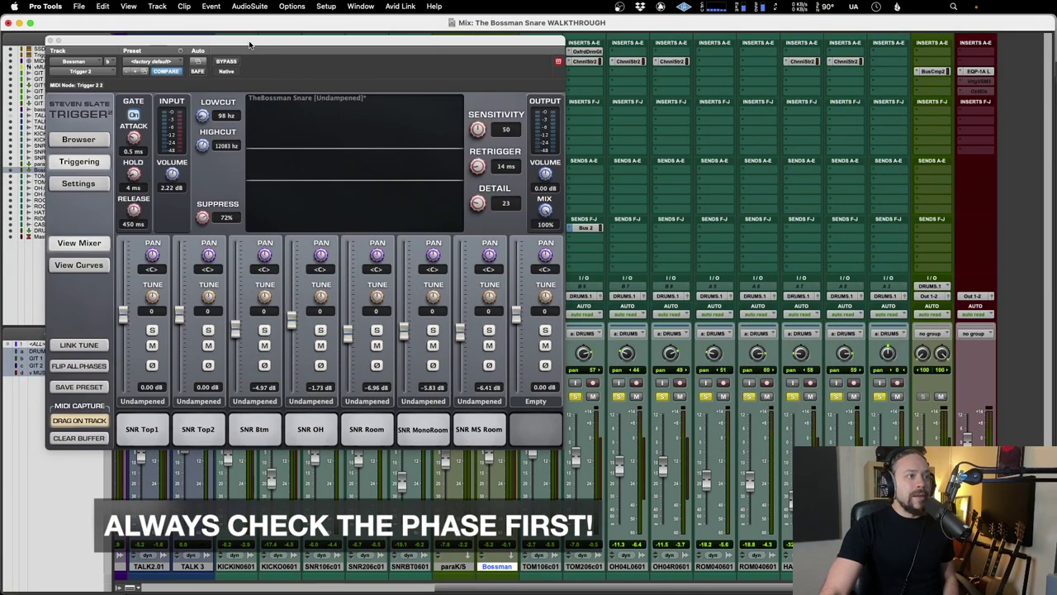
pyautogui.hscroll(-3, 570, 238)
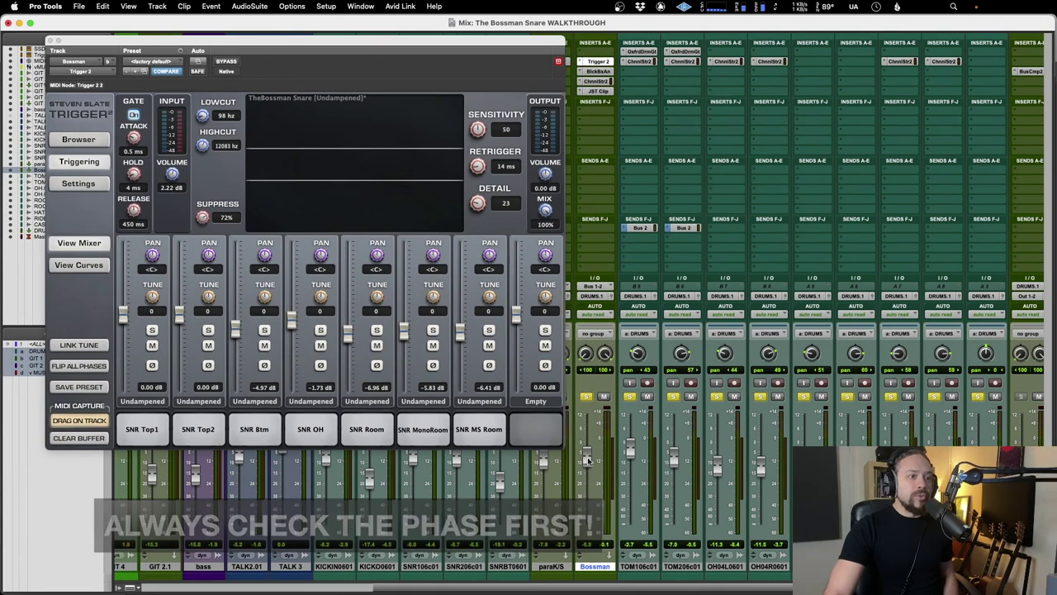
pyautogui.moveTo(587, 463); pyautogui.dragTo(590, 466)
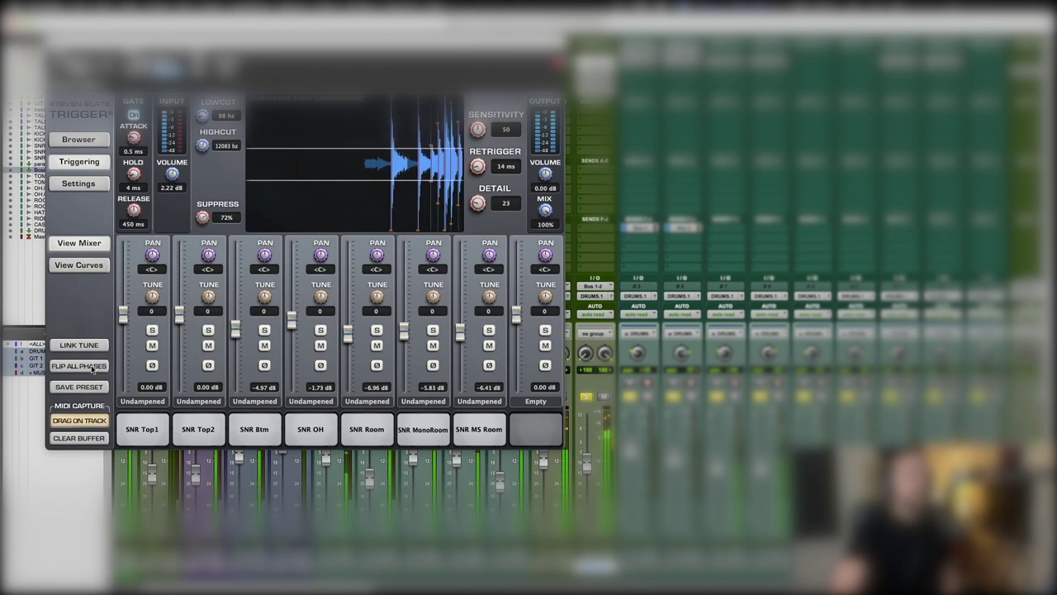
# Step: Toggle Flip All Phases on, off, then on again so all eight snare slots stay inverted
pyautogui.click(79, 366)
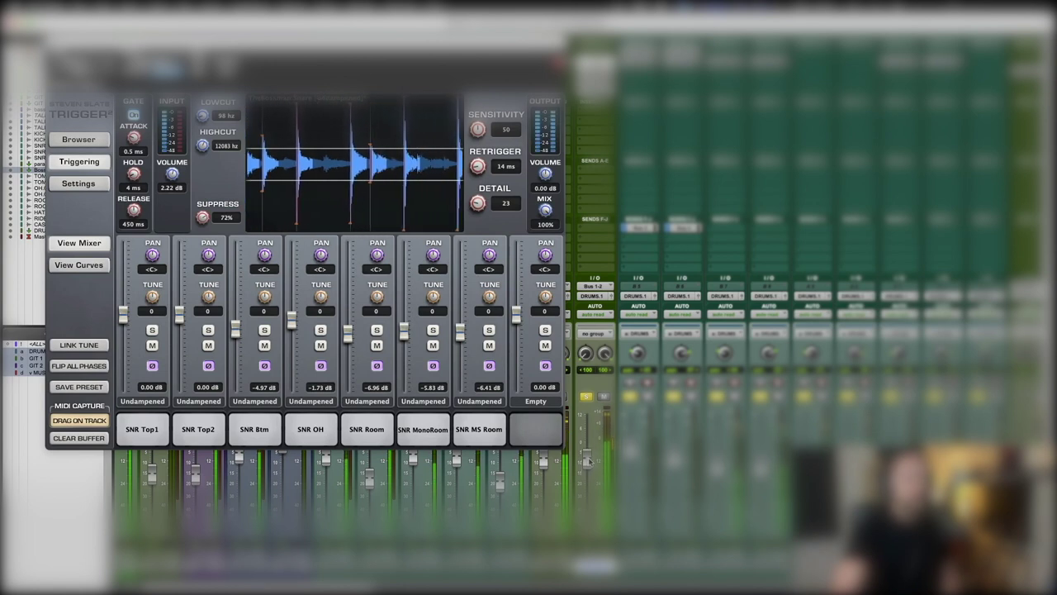
pyautogui.click(70, 365)
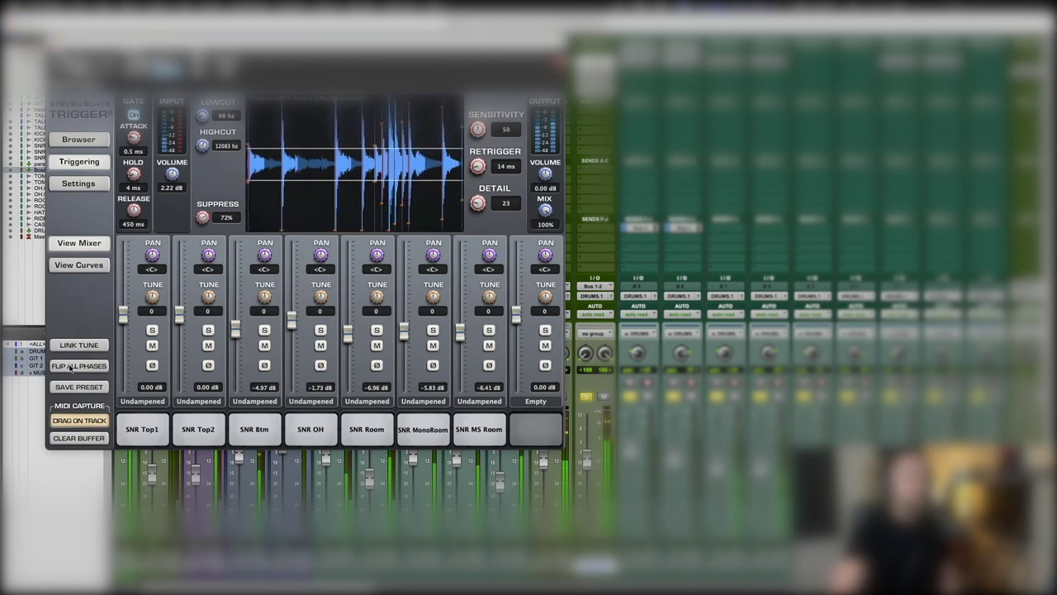
pyautogui.click(70, 366)
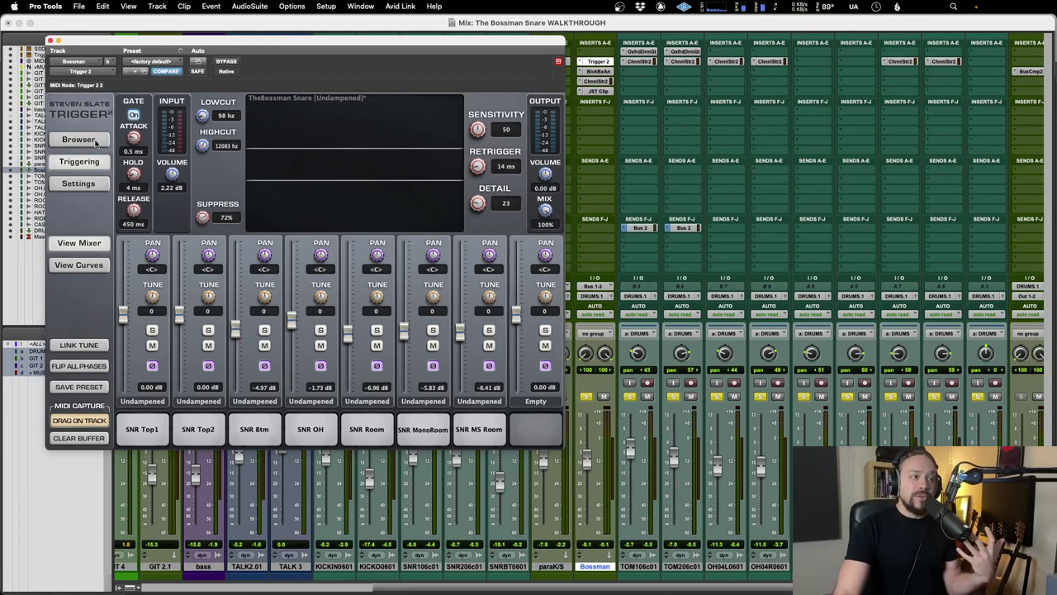
# Step: Load Dmp Rimshot [Combined].wav from The Bossman Snr - One Shots into Trigger 2's empty eighth slot
pyautogui.click(78, 139)
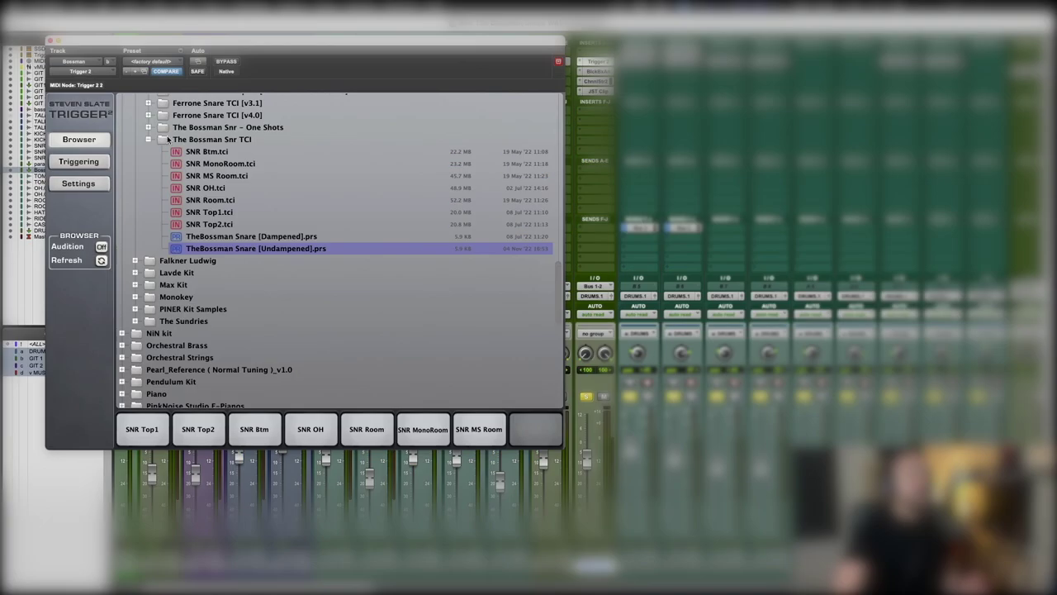
pyautogui.click(148, 127)
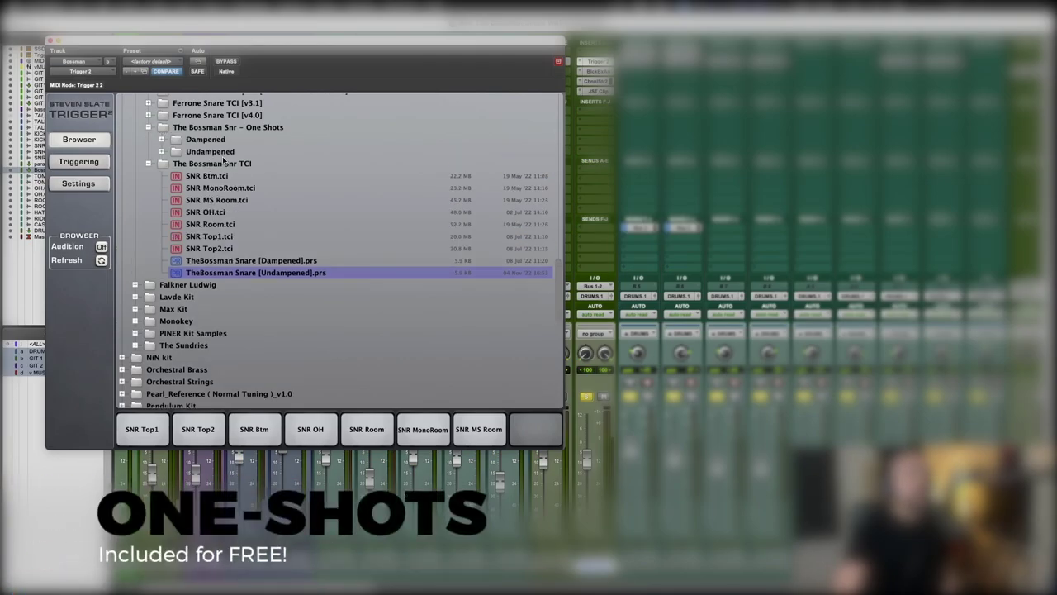
pyautogui.click(162, 140)
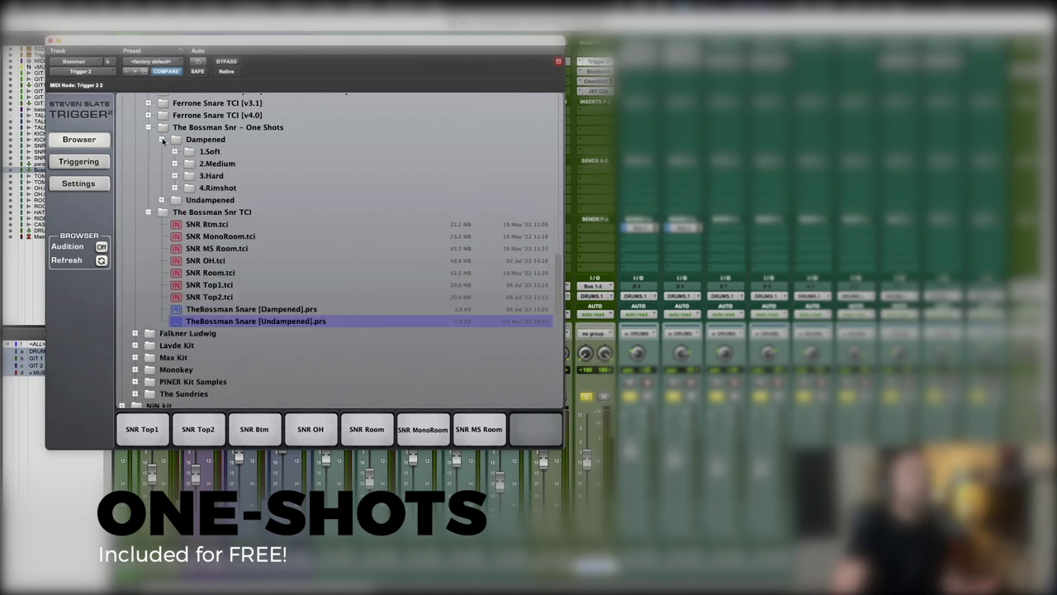
pyautogui.click(162, 201)
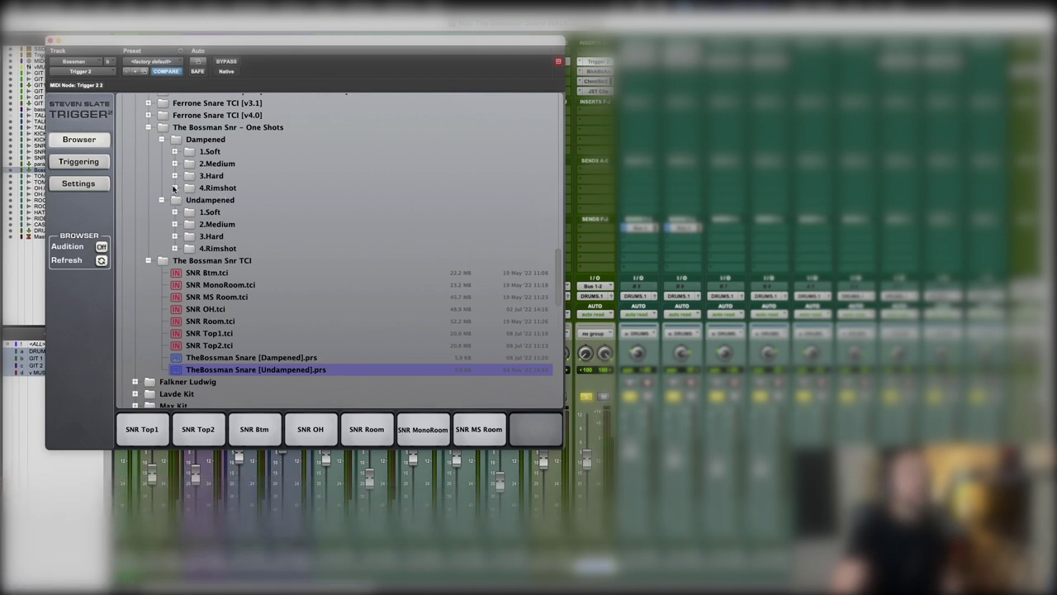
pyautogui.click(174, 188)
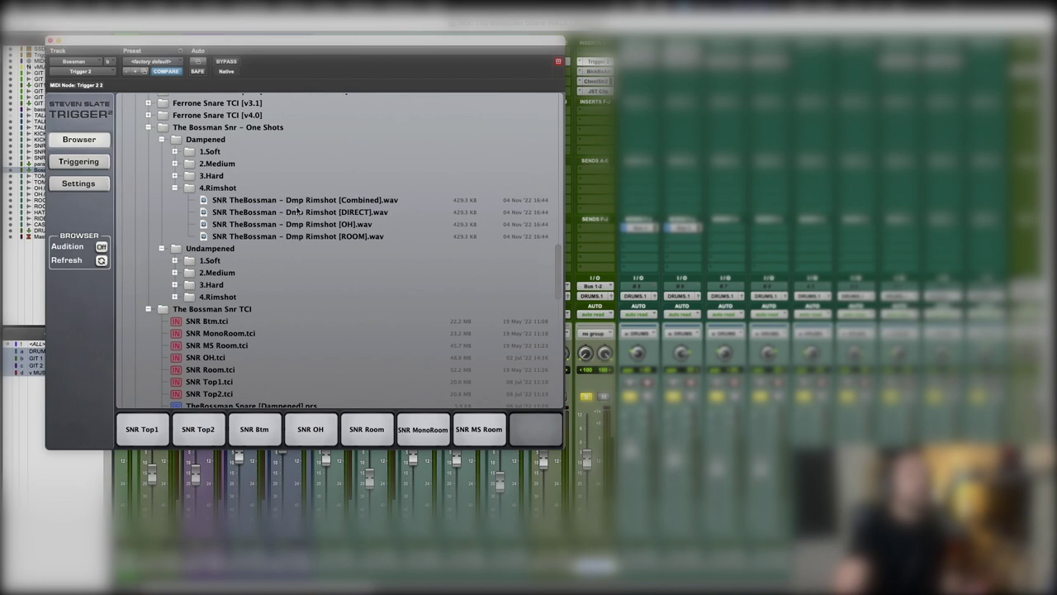
pyautogui.moveTo(301, 202); pyautogui.dragTo(539, 430)
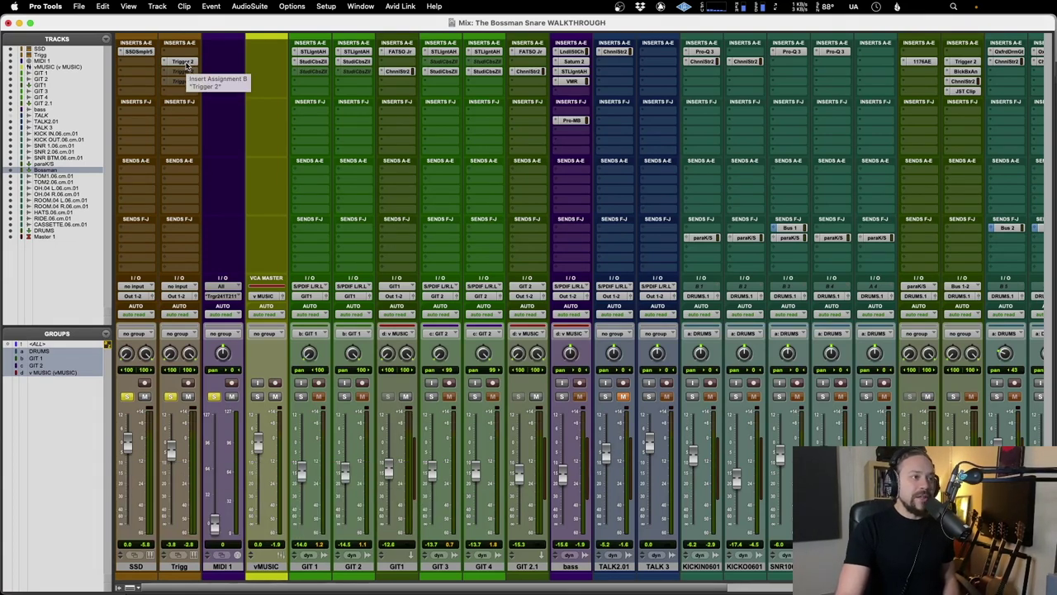
pyautogui.press('super+equal')
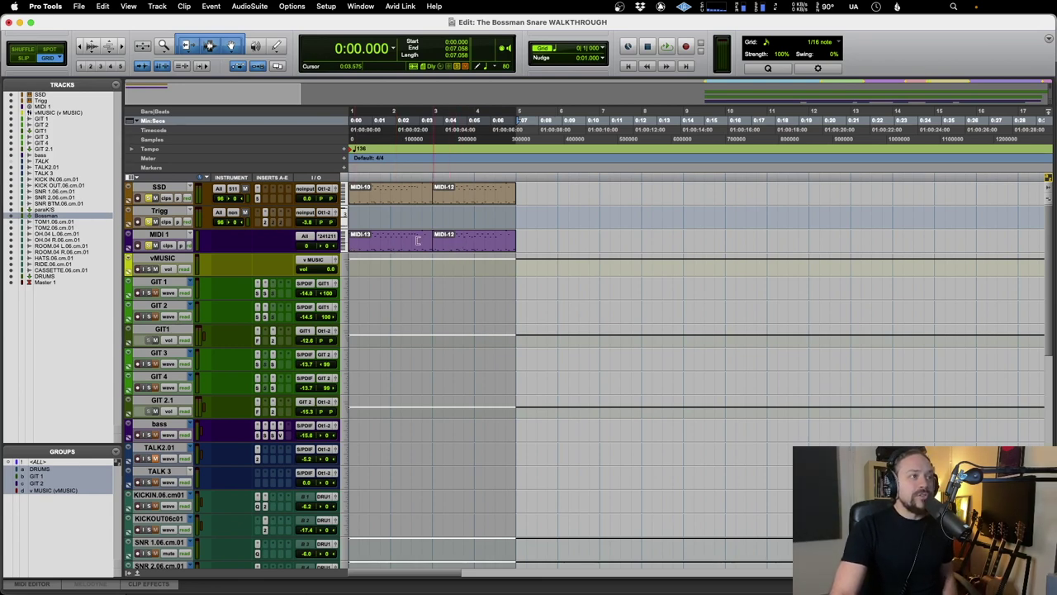
pyautogui.press('super+equal')
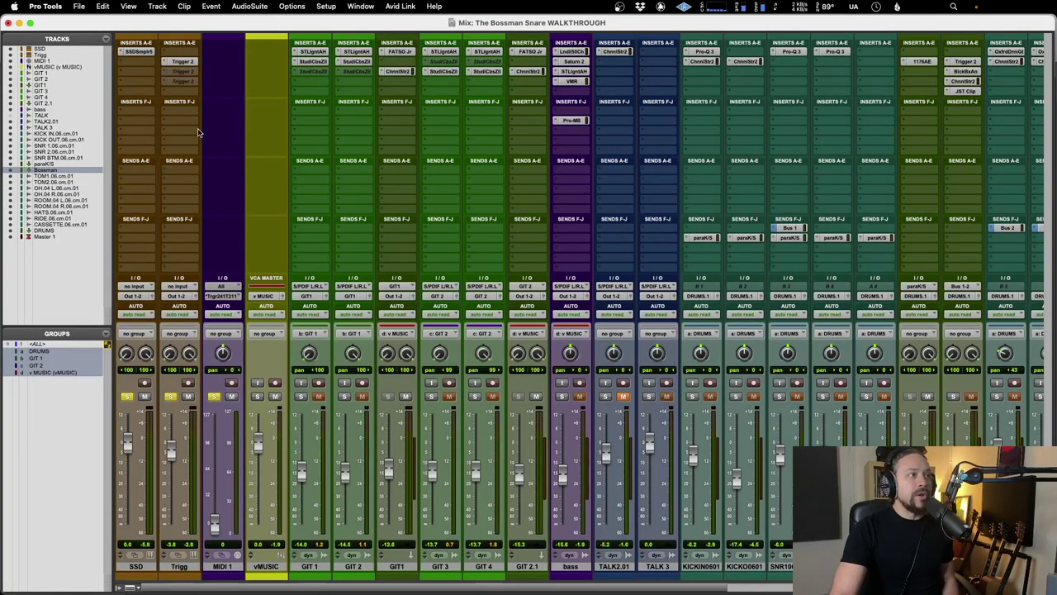
# Step: Open Trigger 2 on the Trigg track and confirm its MIDI In note is 38 : D1
pyautogui.click(188, 63)
pyautogui.moveTo(223, 49); pyautogui.dragTo(256, 52)
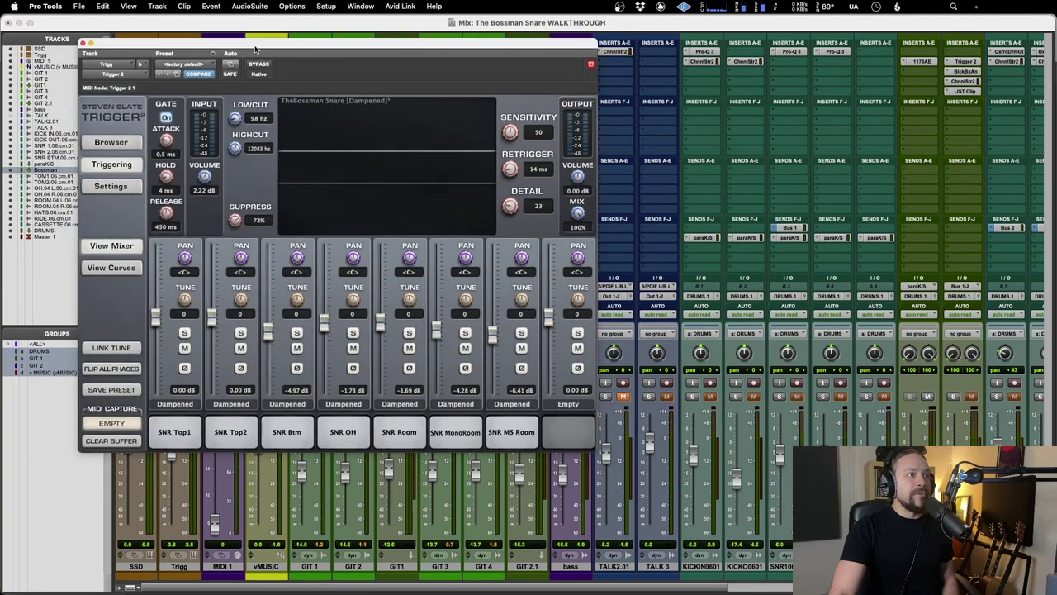
pyautogui.click(113, 188)
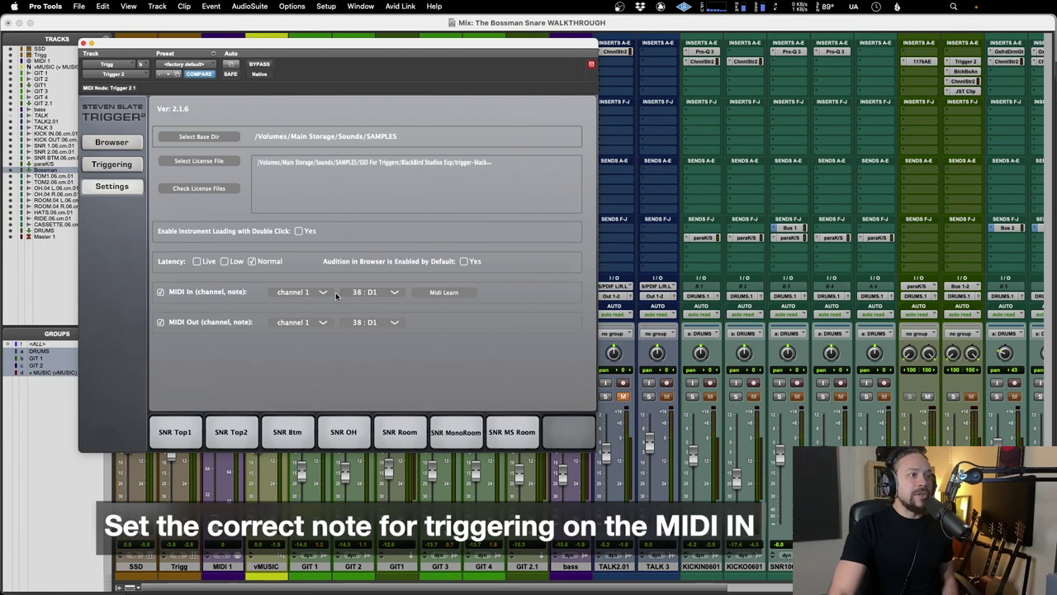
pyautogui.click(367, 292)
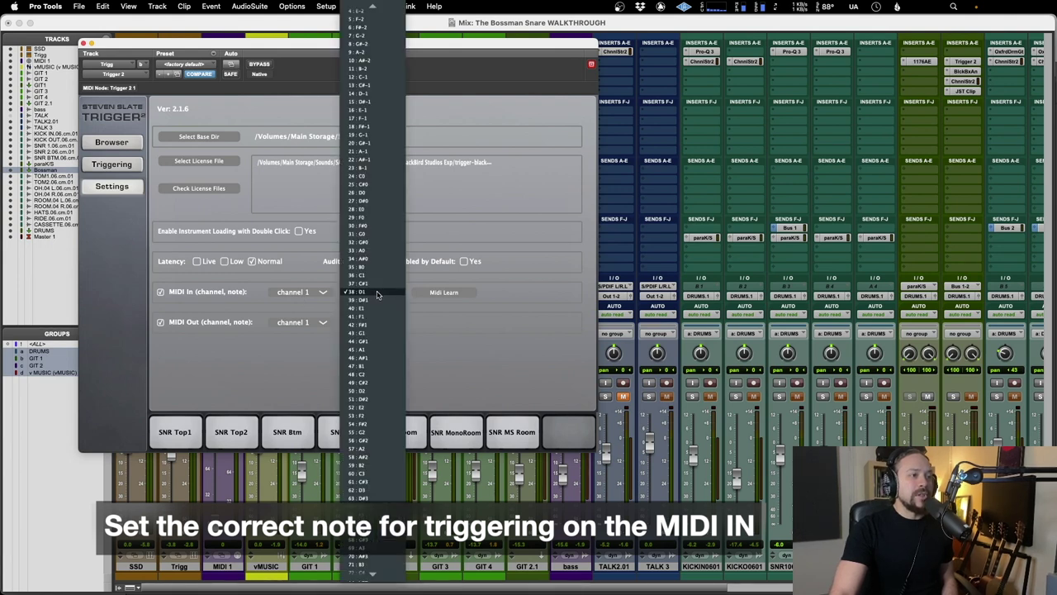
pyautogui.click(377, 292)
pyautogui.click(112, 163)
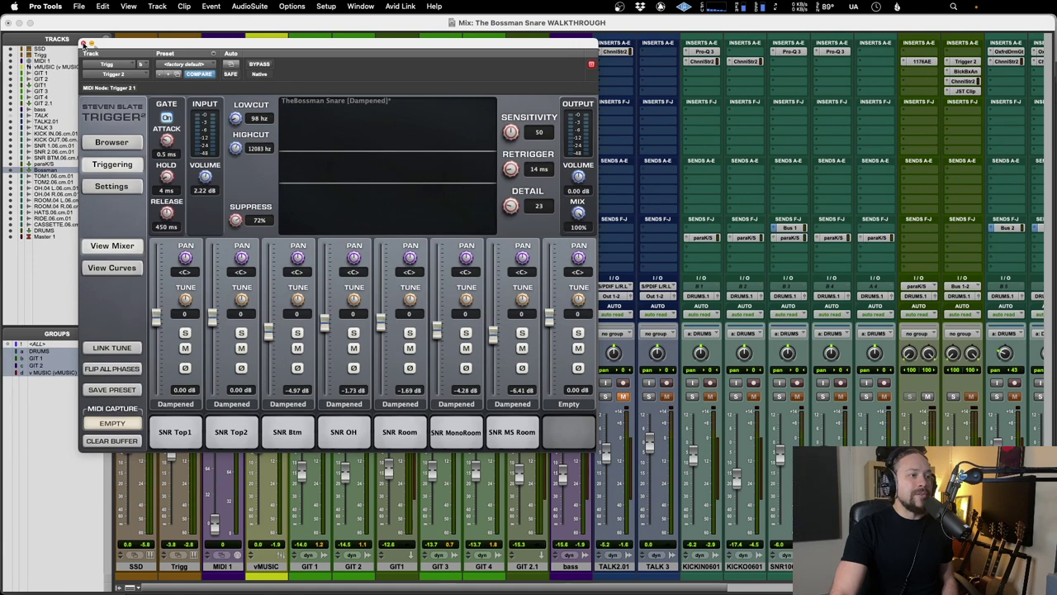
pyautogui.moveTo(83, 43); pyautogui.dragTo(334, 31)
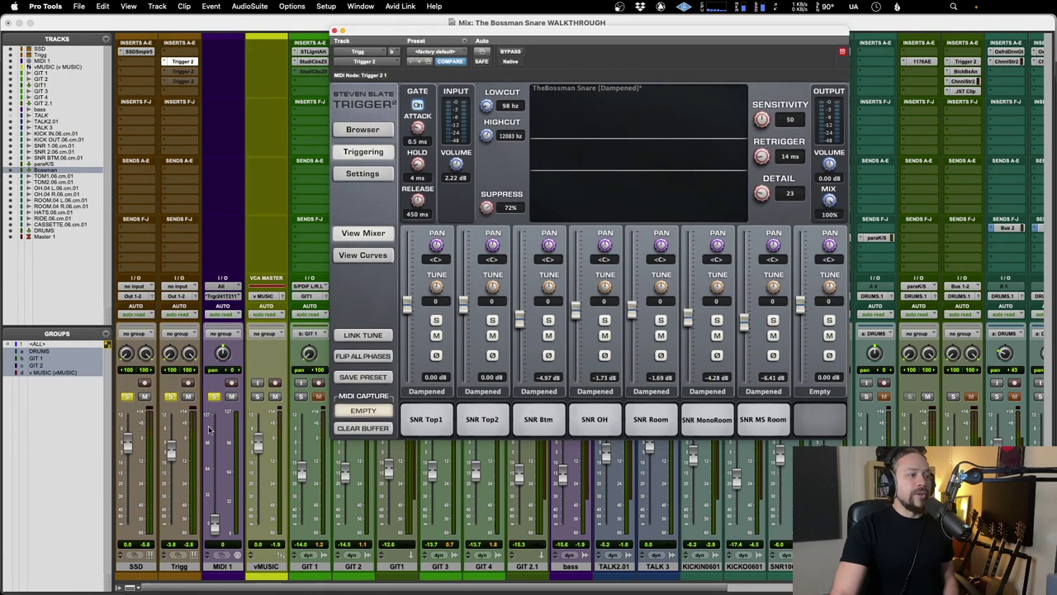
# Step: Route MIDI 1's output to Trigg - Trigger 2 1 channel-1 and raise the Trigg fader from silence
pyautogui.click(224, 295)
pyautogui.moveTo(259, 289)
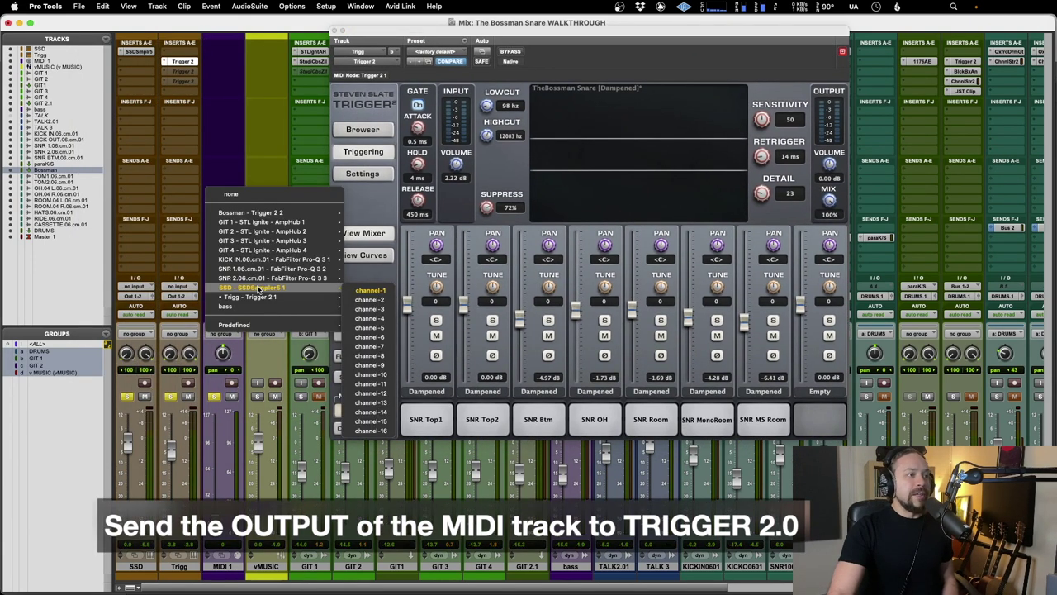
pyautogui.click(363, 299)
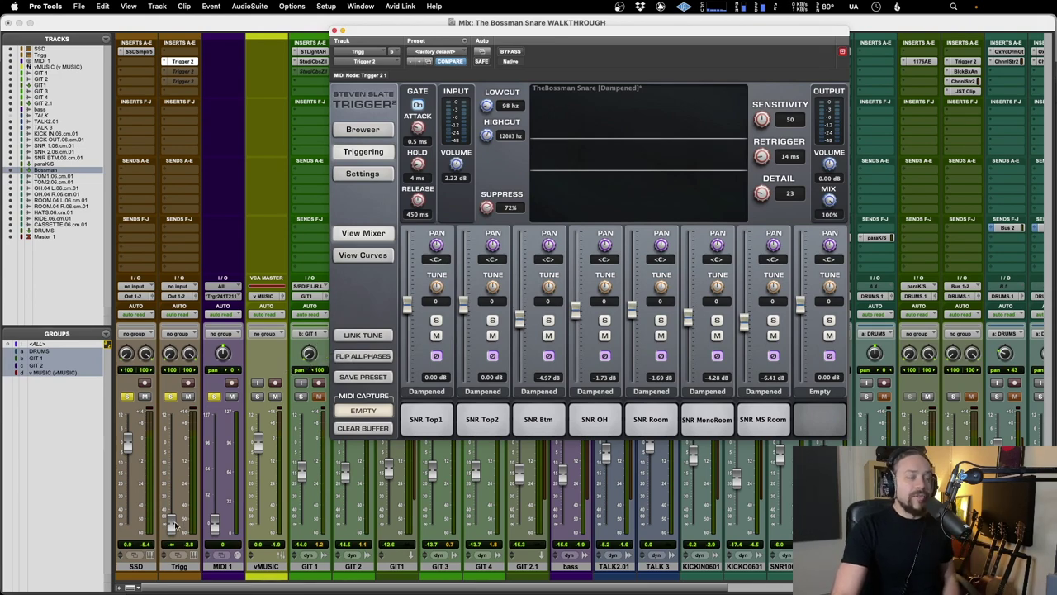
pyautogui.moveTo(174, 523); pyautogui.dragTo(184, 423)
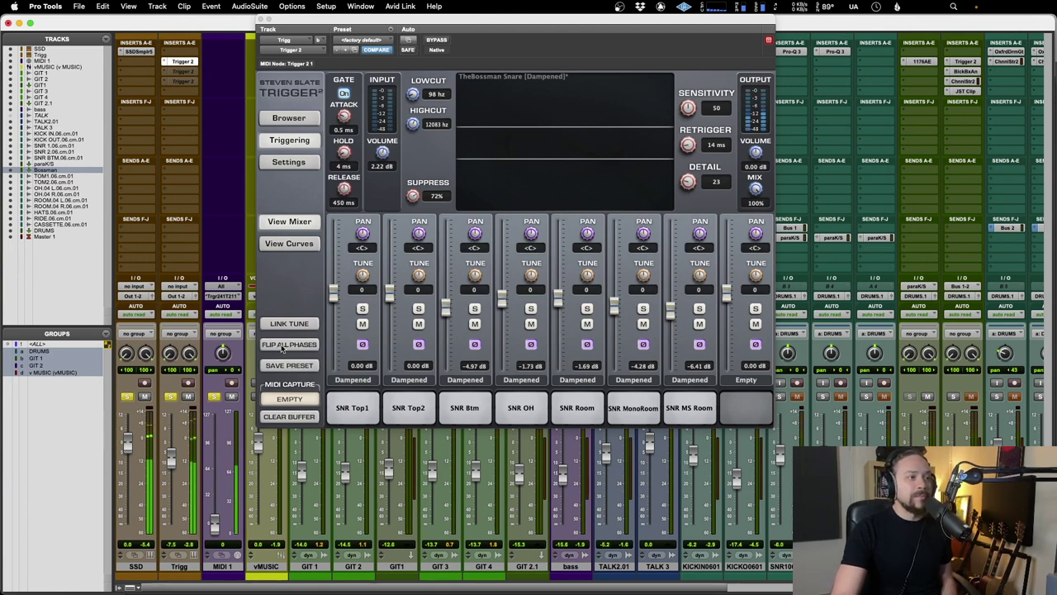
pyautogui.click(281, 348)
pyautogui.click(281, 348)
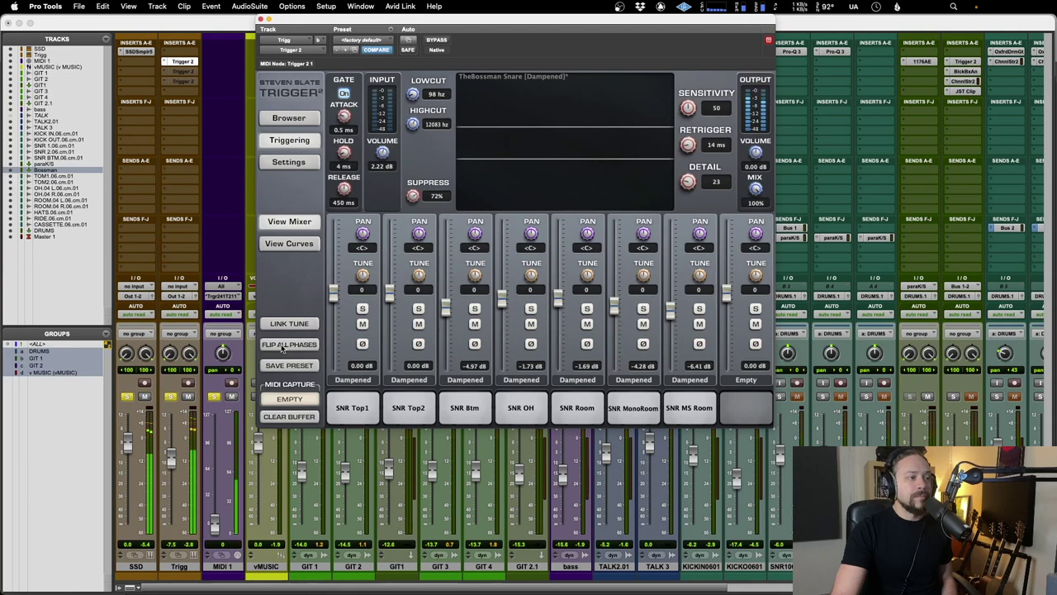
pyautogui.click(282, 348)
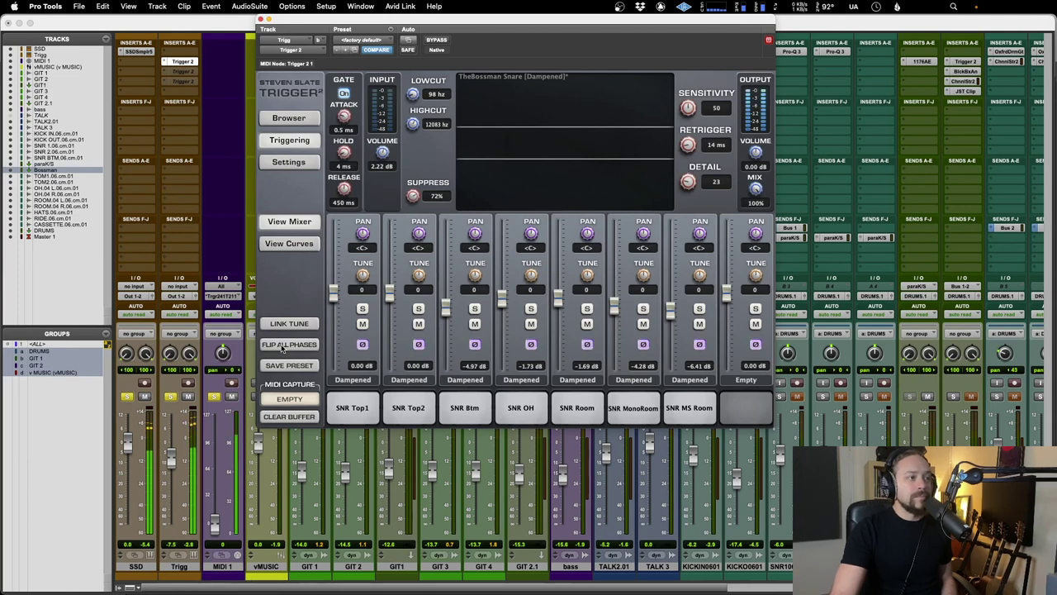
pyautogui.click(282, 348)
pyautogui.click(282, 348)
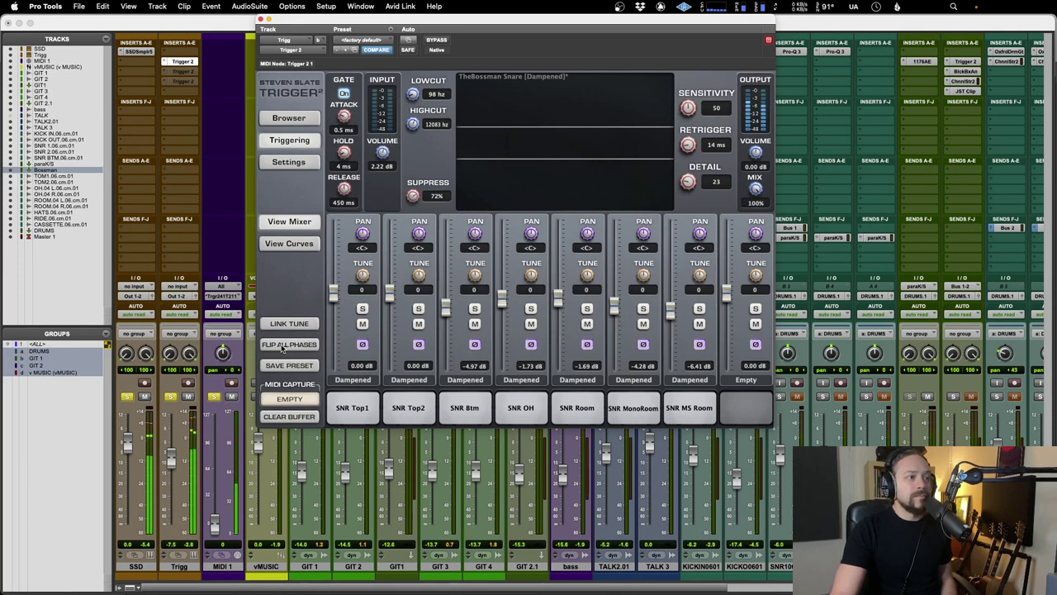